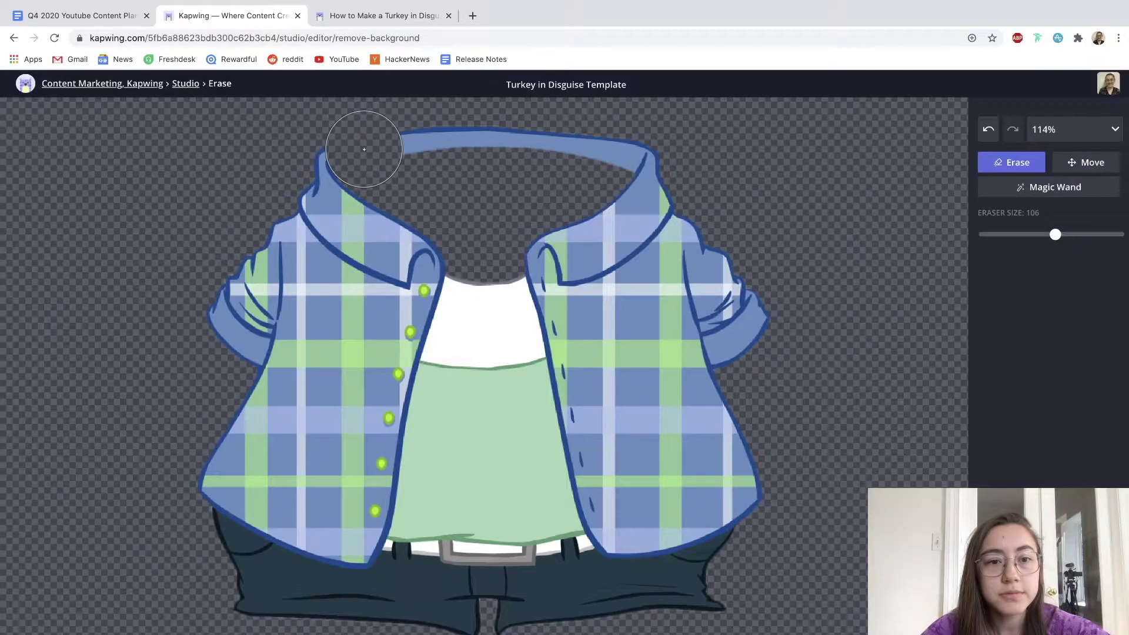
# - Erase along the shirt collar to clean it up
pyautogui.moveTo(364, 150); pyautogui.dragTo(575, 134)
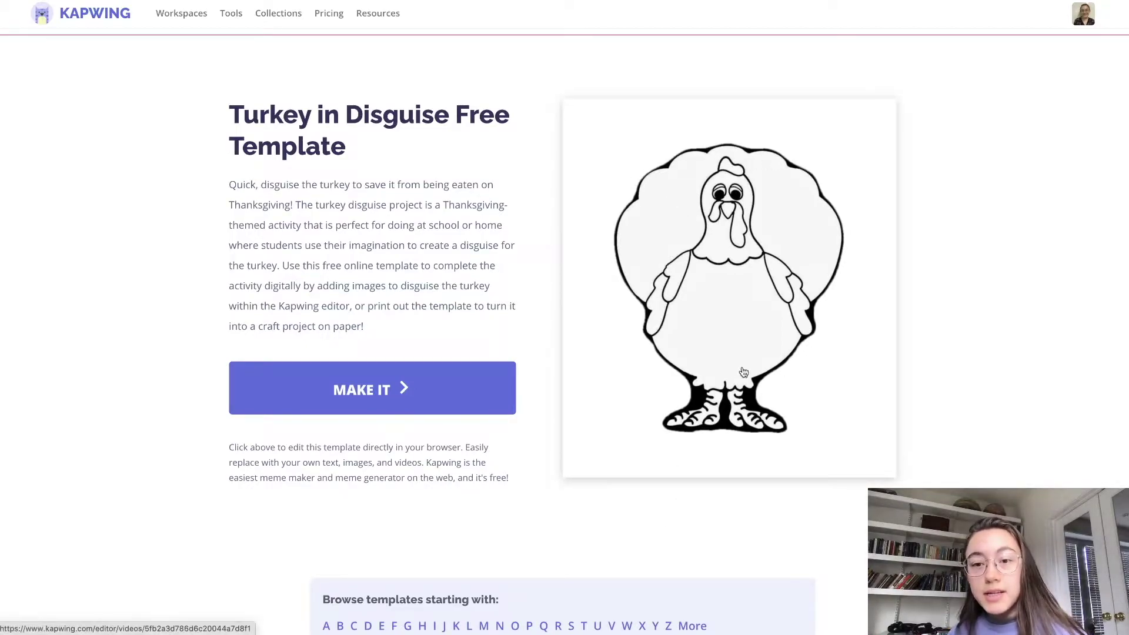
# - Save the turkey template image and open it as a Studio project with MAKE IT
pyautogui.rightClick(761, 303)
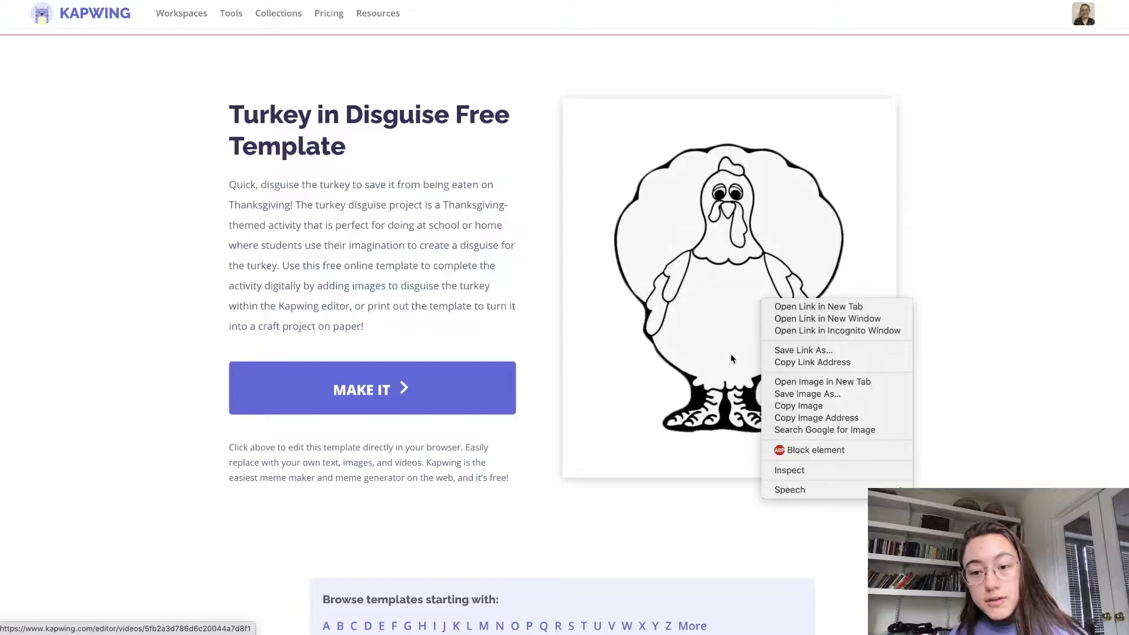
pyautogui.click(778, 394)
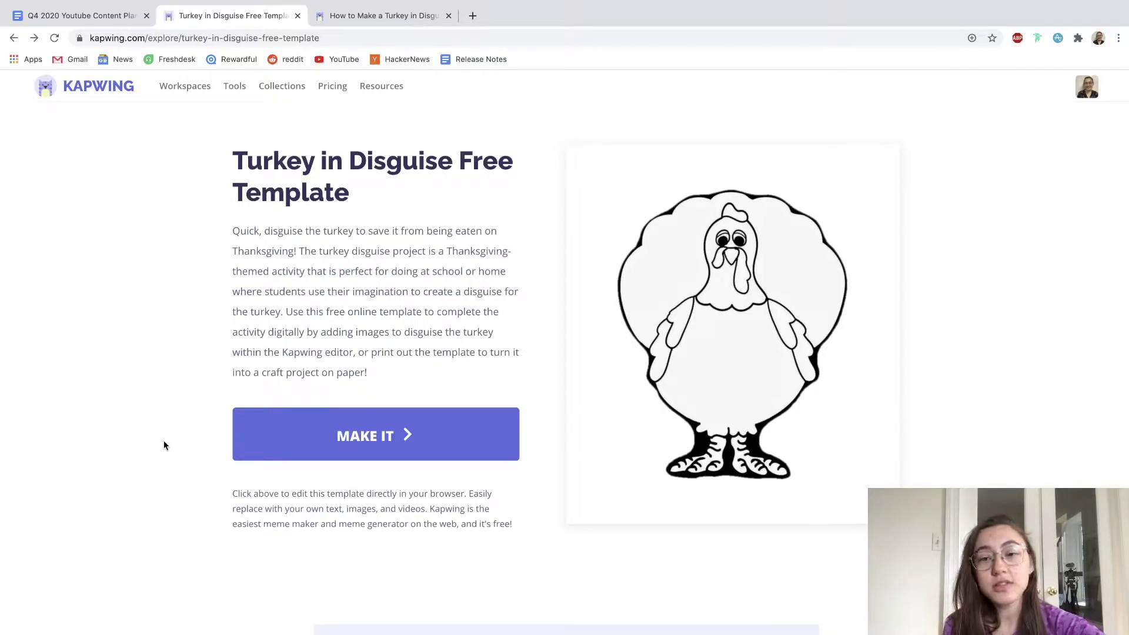
pyautogui.click(290, 438)
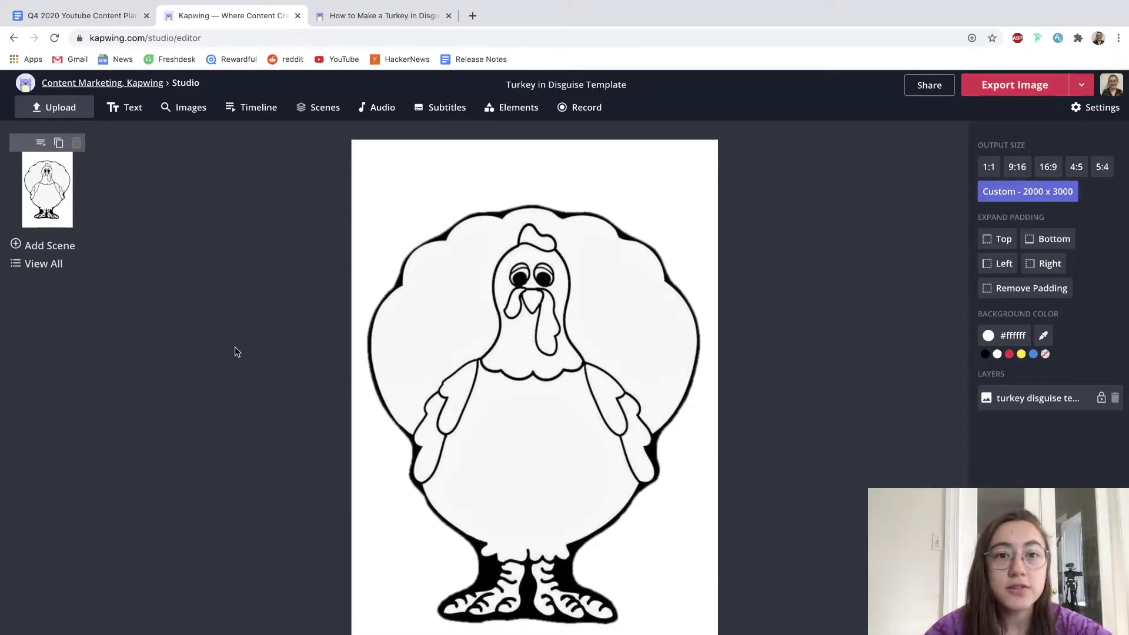
pyautogui.click(188, 115)
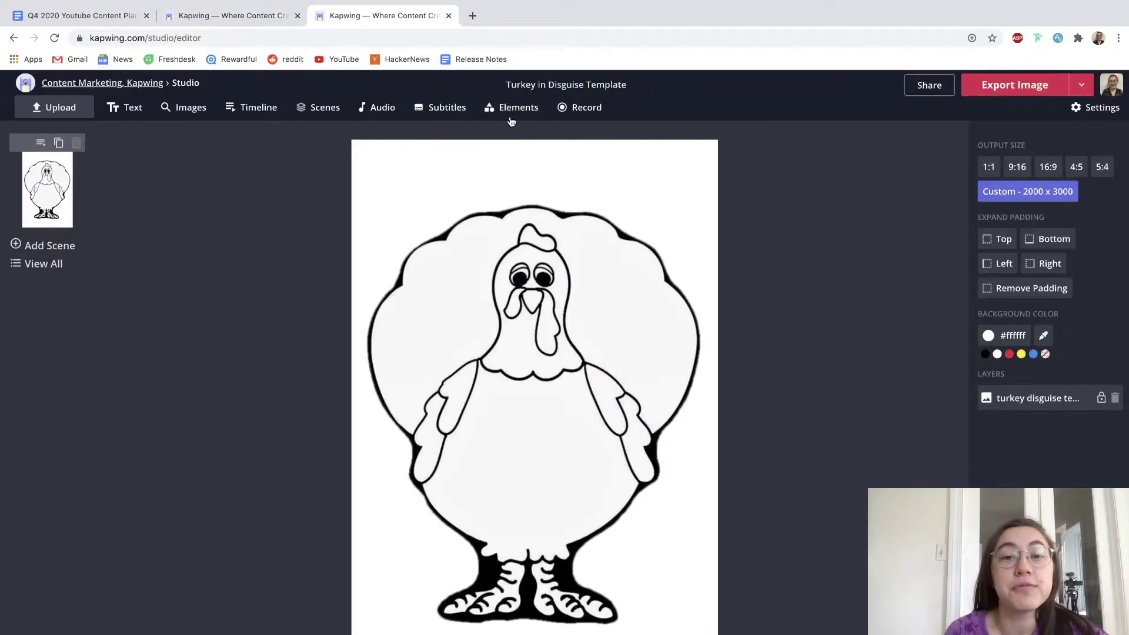
# - Place a rectangle over the turkey's head, then set a black circle on it and duplicate it
pyautogui.click(511, 120)
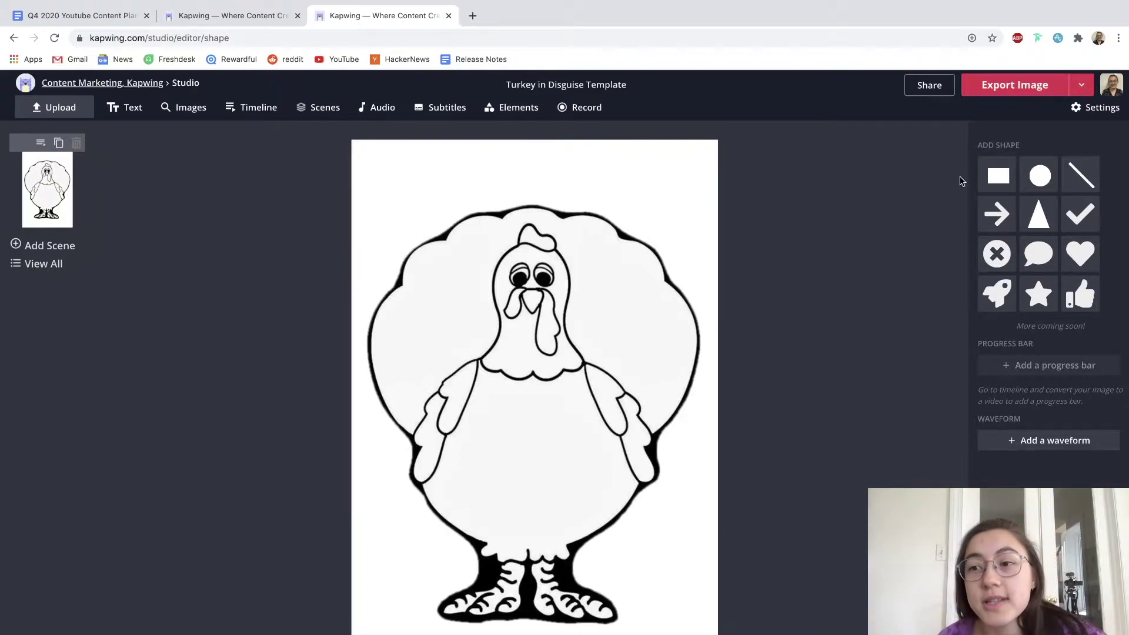
pyautogui.click(995, 181)
pyautogui.moveTo(541, 419); pyautogui.dragTo(542, 315)
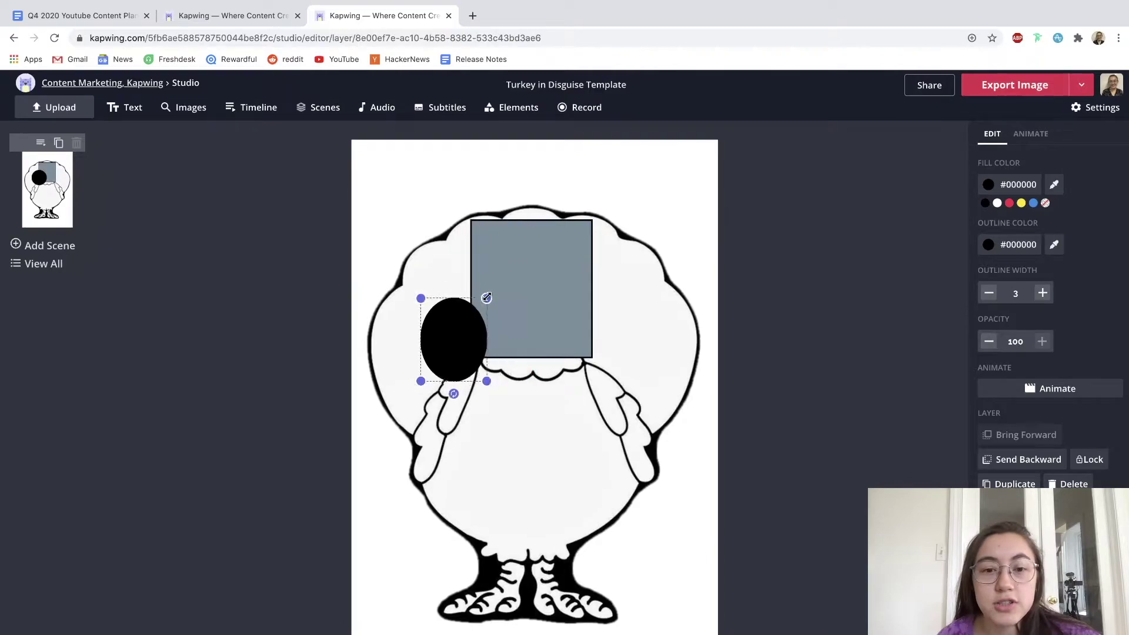
pyautogui.moveTo(456, 330); pyautogui.dragTo(569, 255)
pyautogui.press('super+d')
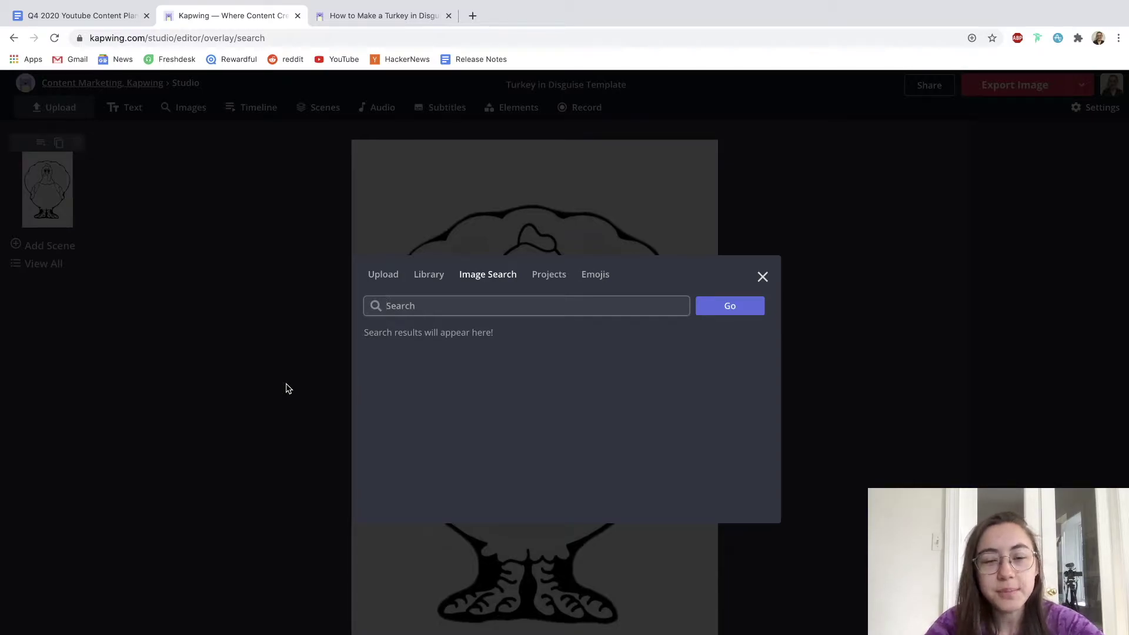
# - Search images for 'sunglasses png' and add the blue mirrored sunglasses to the turkey
pyautogui.write('sunglass')
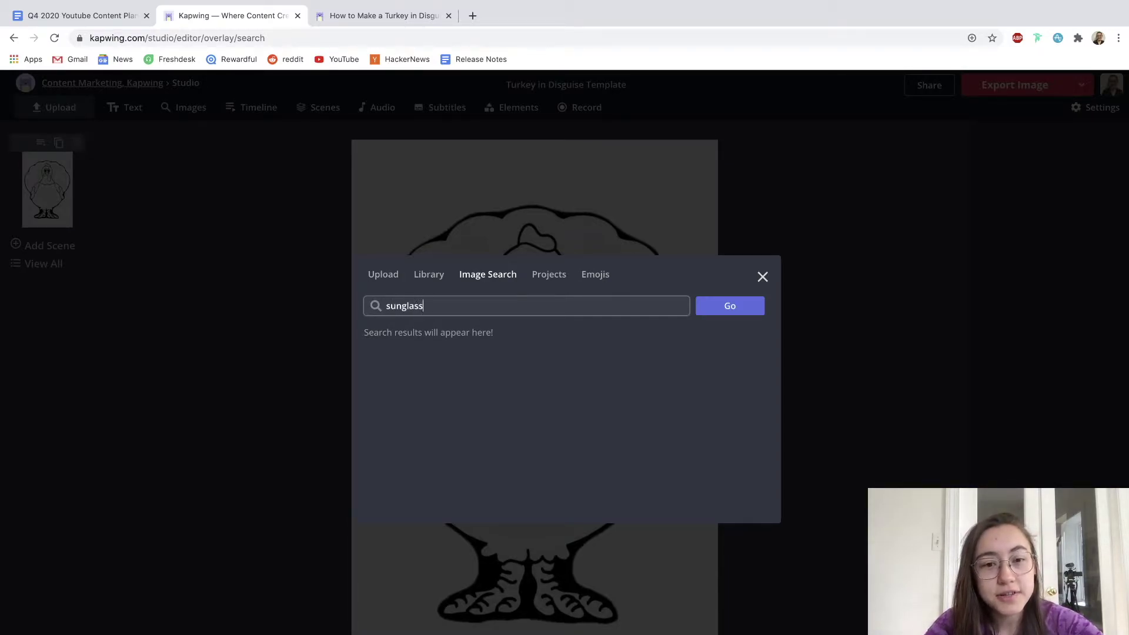
pyautogui.write('es p')
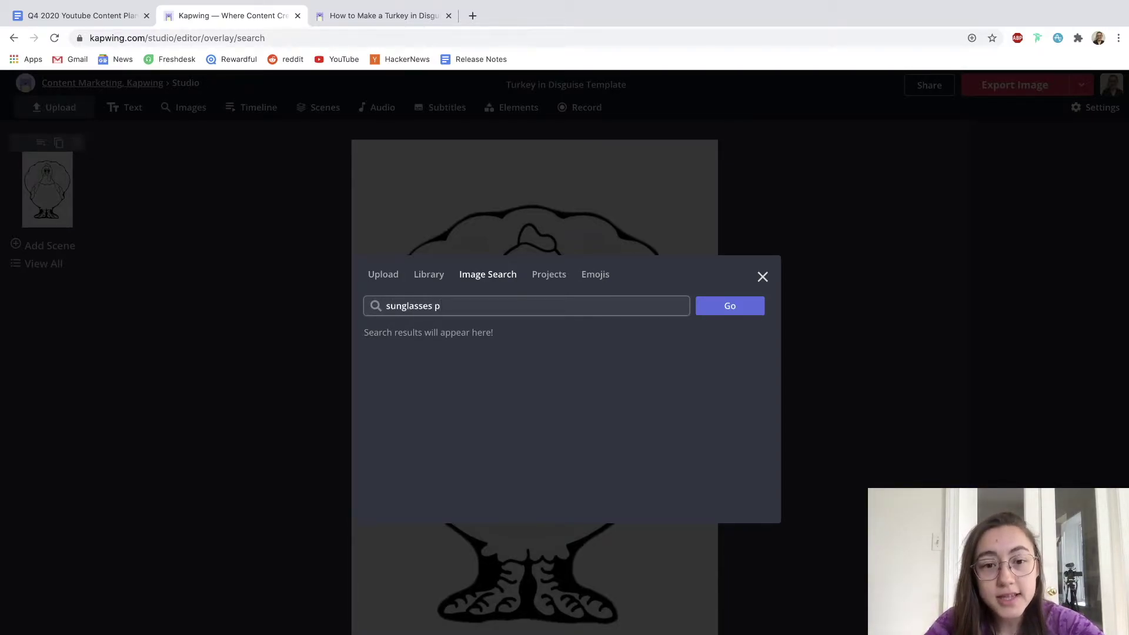
pyautogui.write('ng')
pyautogui.press('Return')
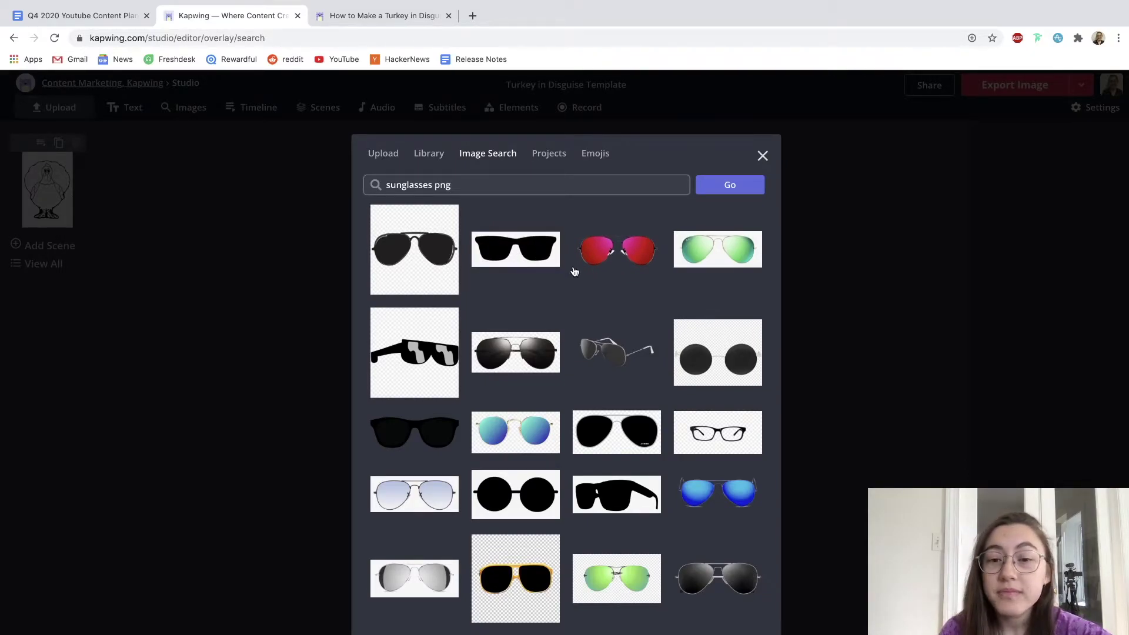
pyautogui.scroll(-10, 574, 271)
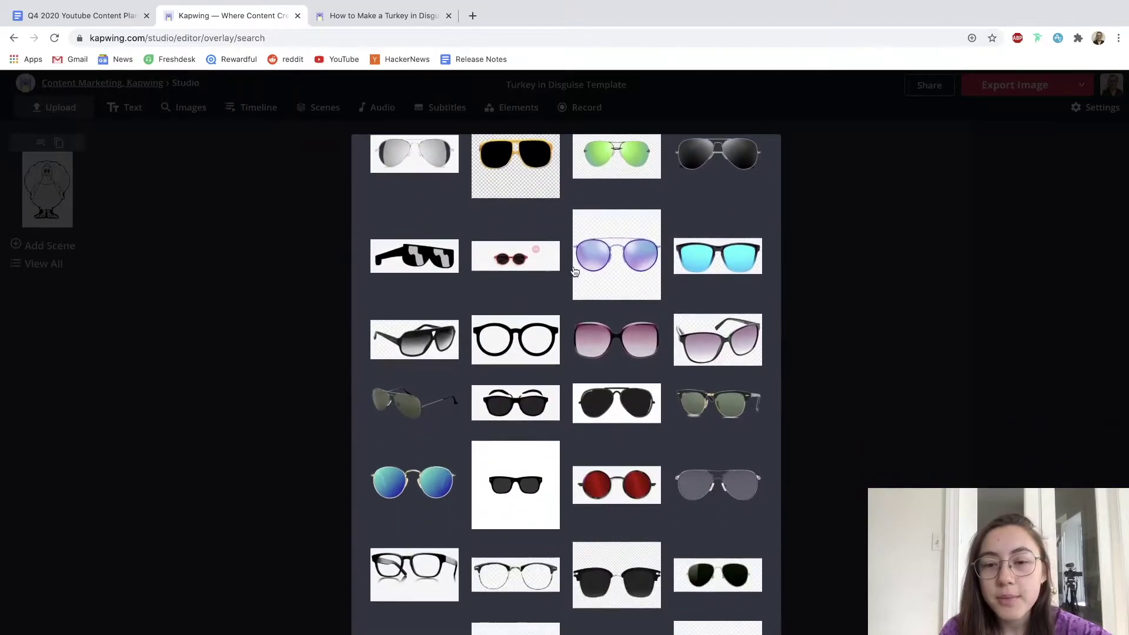
pyautogui.scroll(-2, 569, 343)
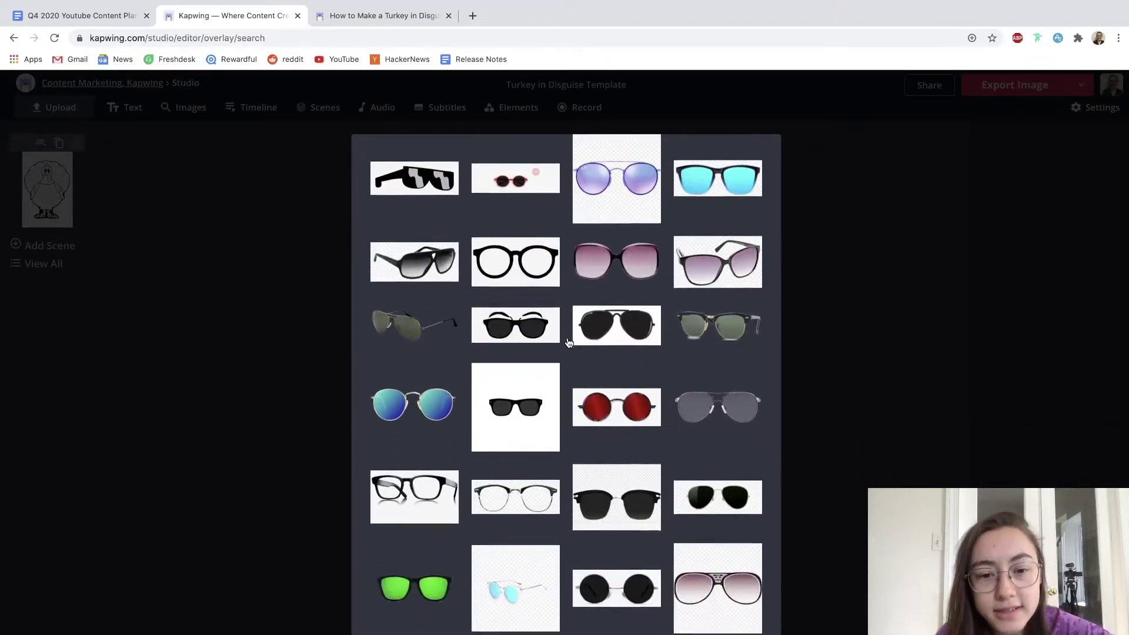
pyautogui.scroll(-2, 590, 348)
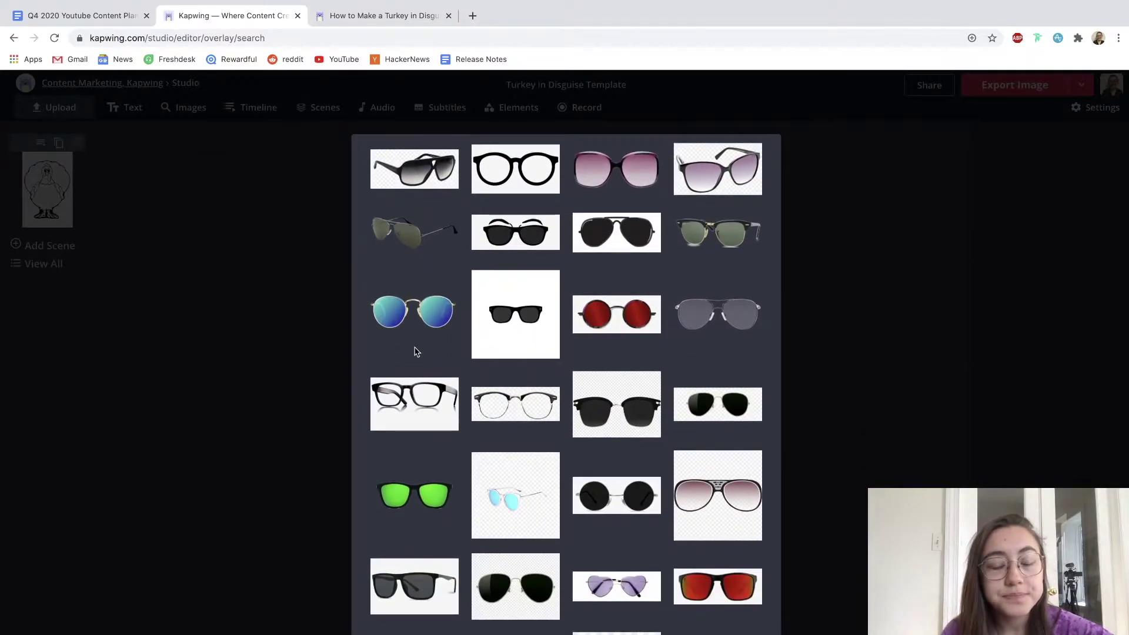
pyautogui.scroll(-1, 374, 336)
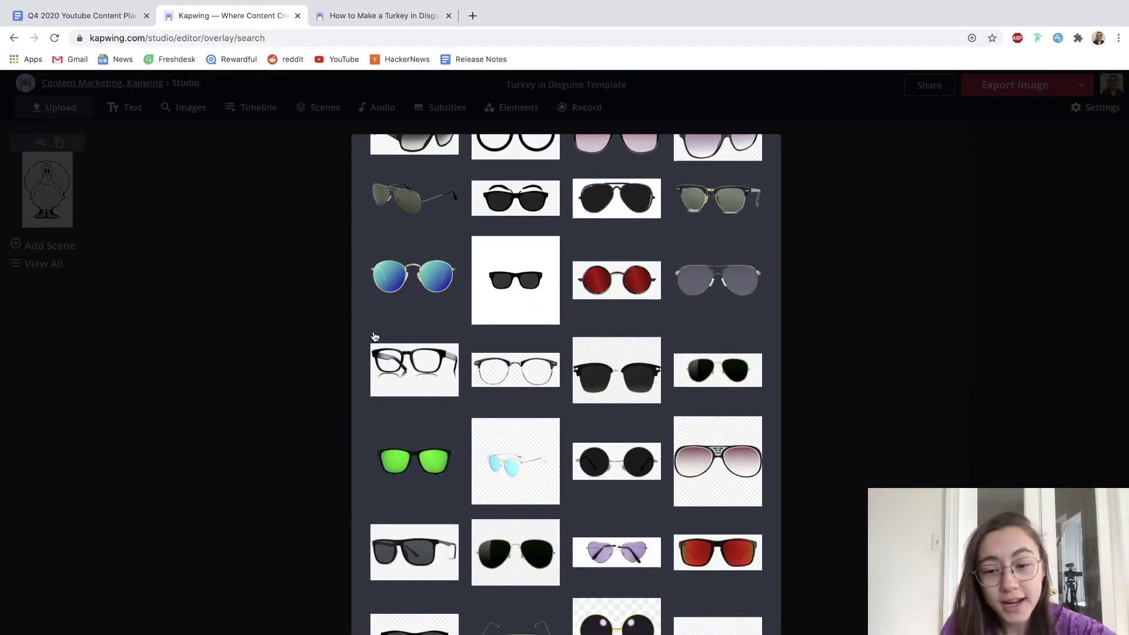
pyautogui.scroll(-1, 376, 318)
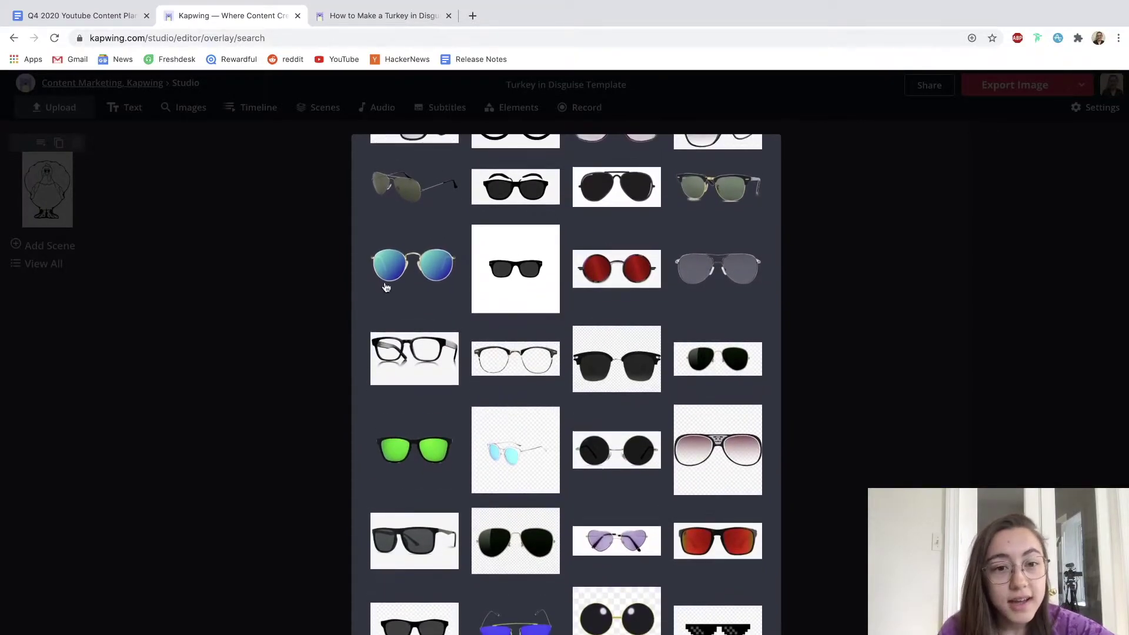
pyautogui.click(390, 273)
# - Lock the ratio, shrink the blue sunglasses and move them over the turkey's eyes
pyautogui.moveTo(429, 411); pyautogui.dragTo(429, 243)
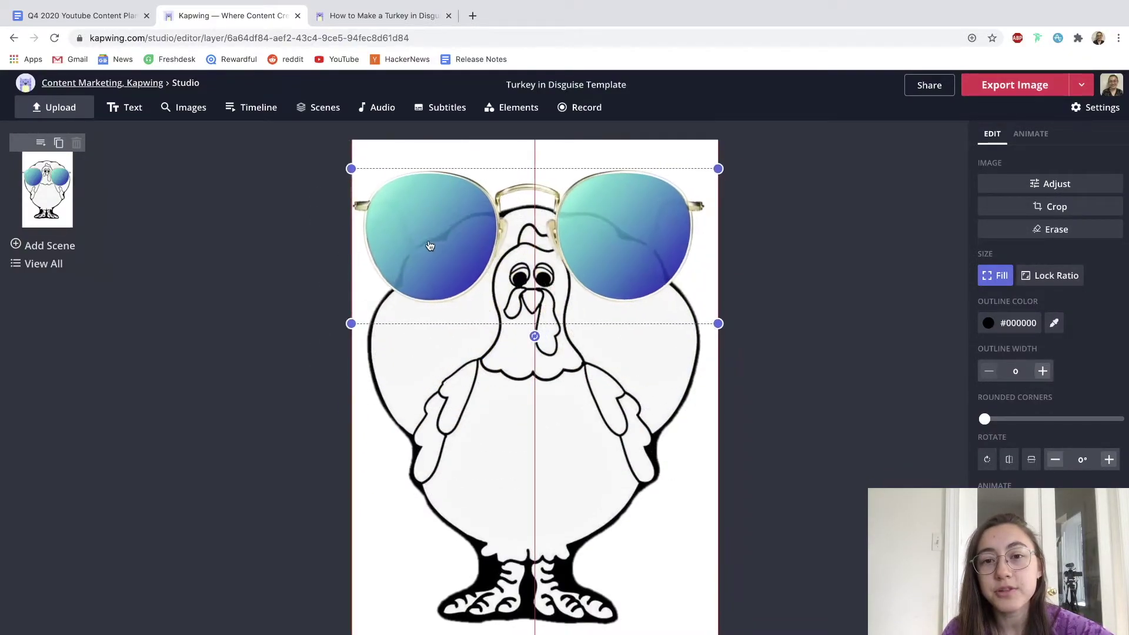
pyautogui.click(1046, 277)
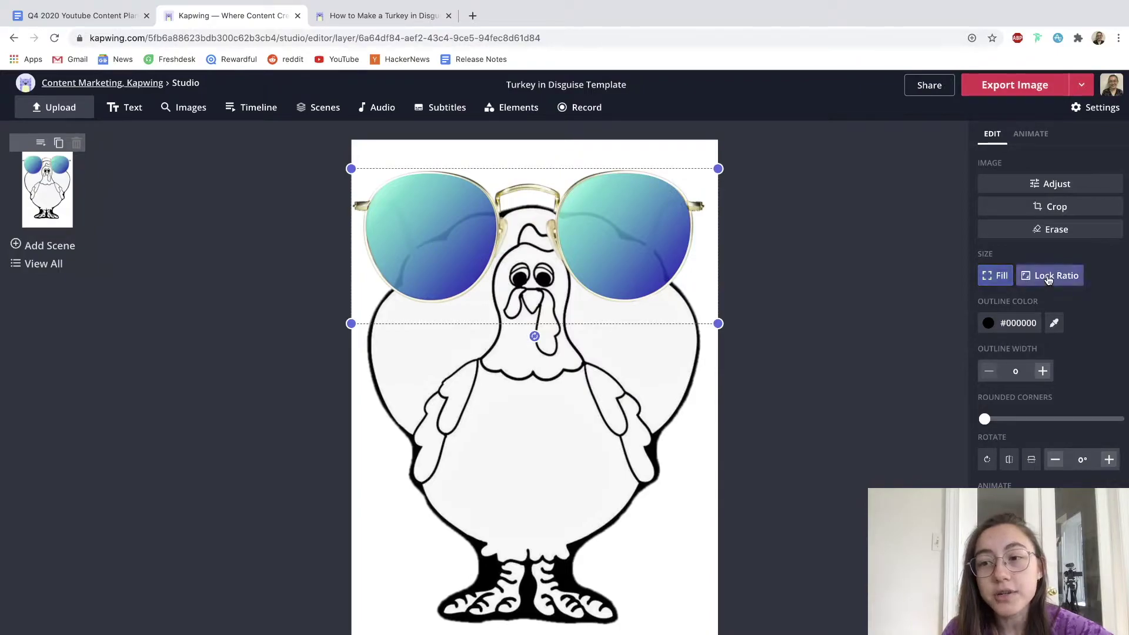
pyautogui.moveTo(717, 169); pyautogui.dragTo(424, 292)
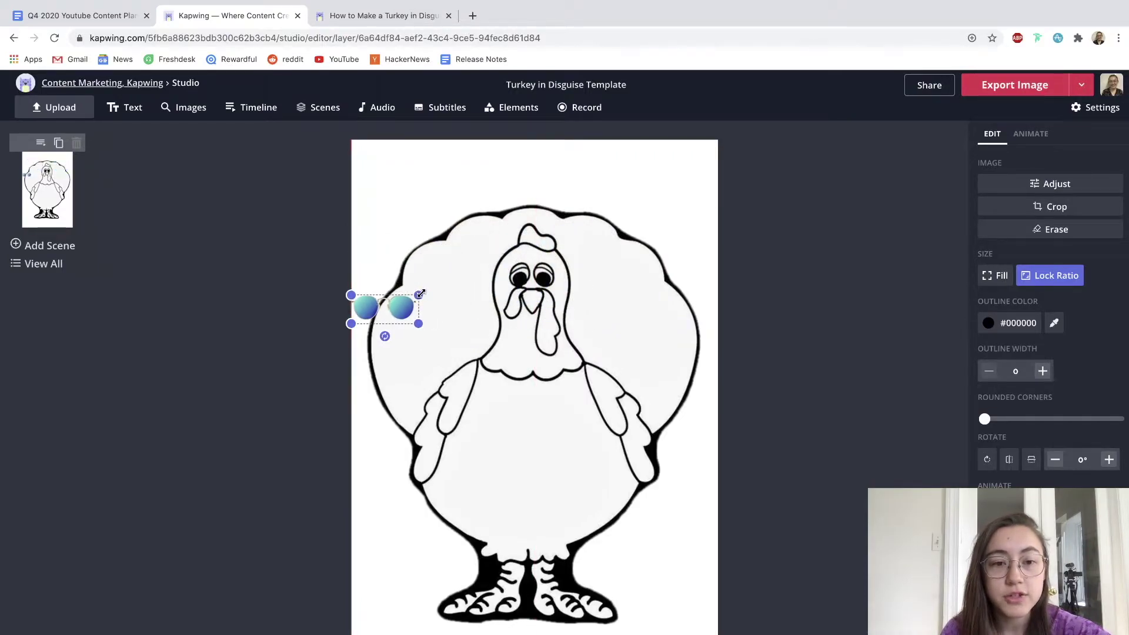
pyautogui.moveTo(366, 316); pyautogui.dragTo(534, 278)
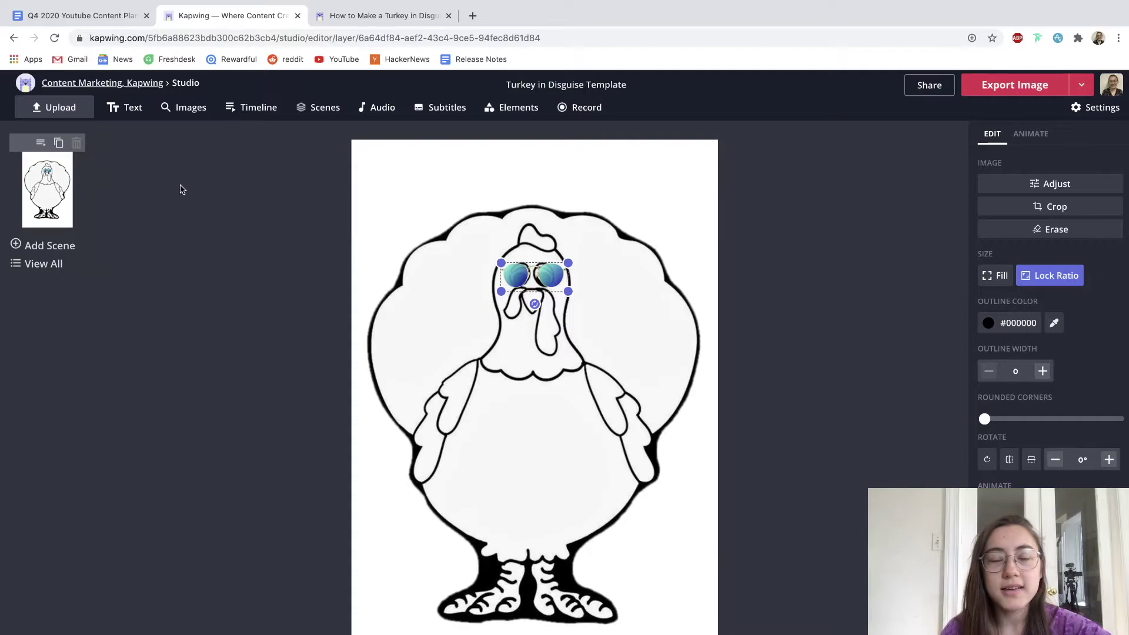
# - Search images for 'shirts club penguin' and scroll through the shirt results
pyautogui.write('shir')
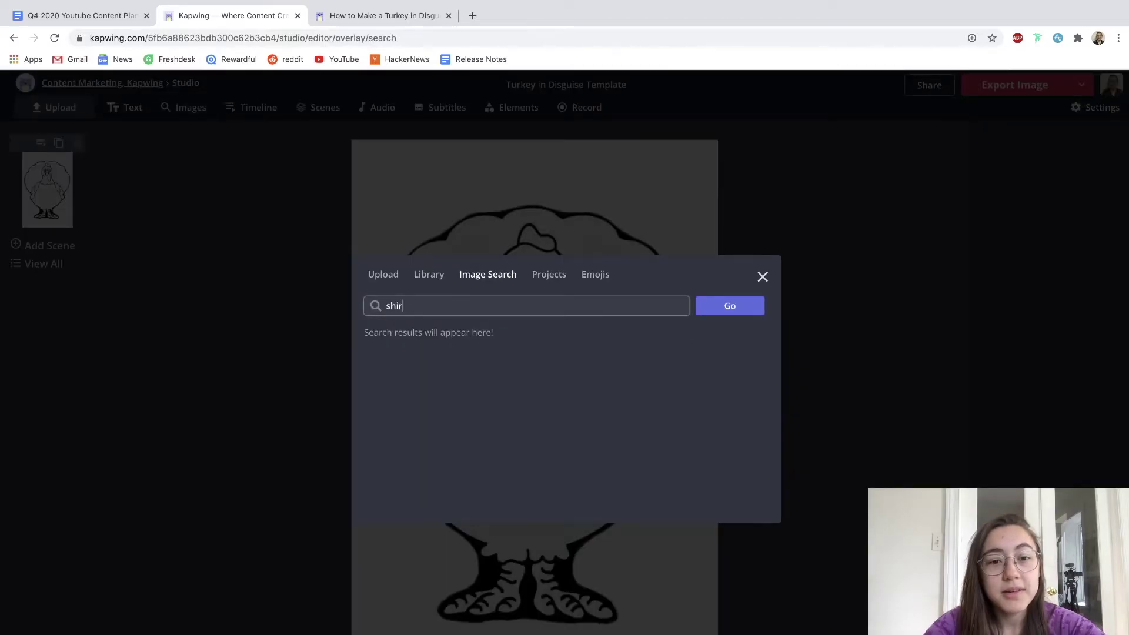
pyautogui.write('ts club ')
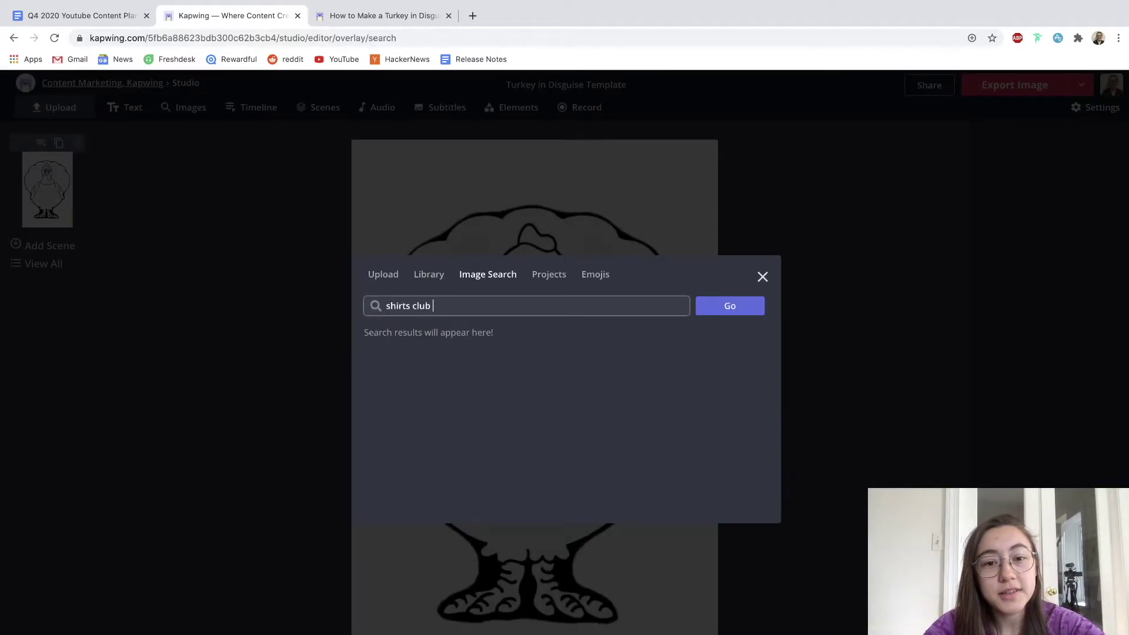
pyautogui.write('penguingi')
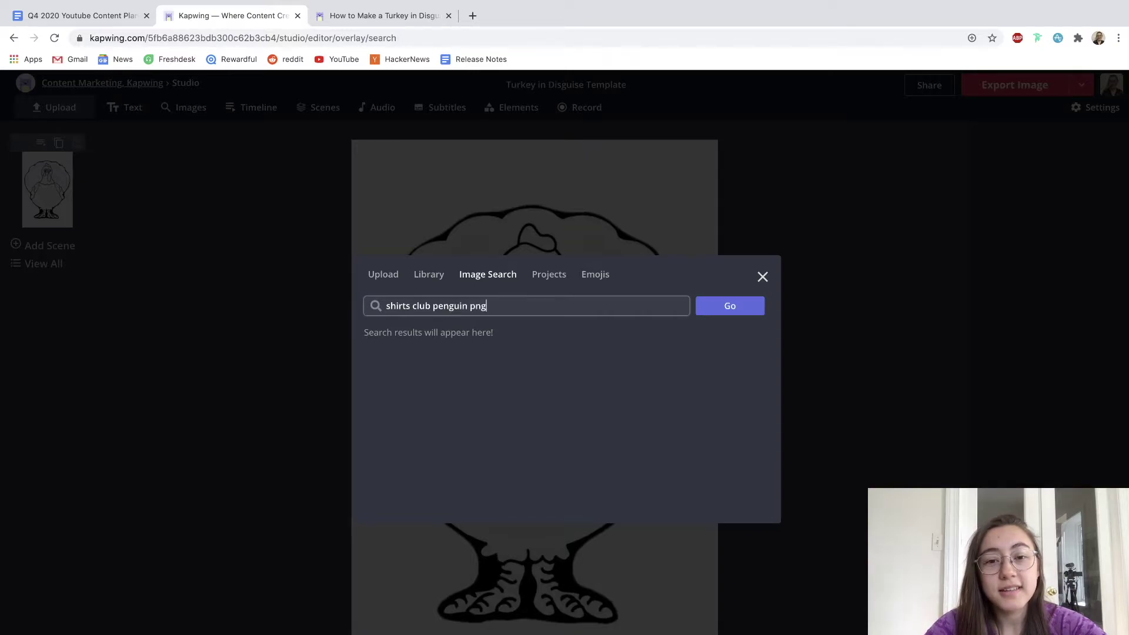
pyautogui.press('BackSpace')
pyautogui.press('BackSpace')
pyautogui.press('Return')
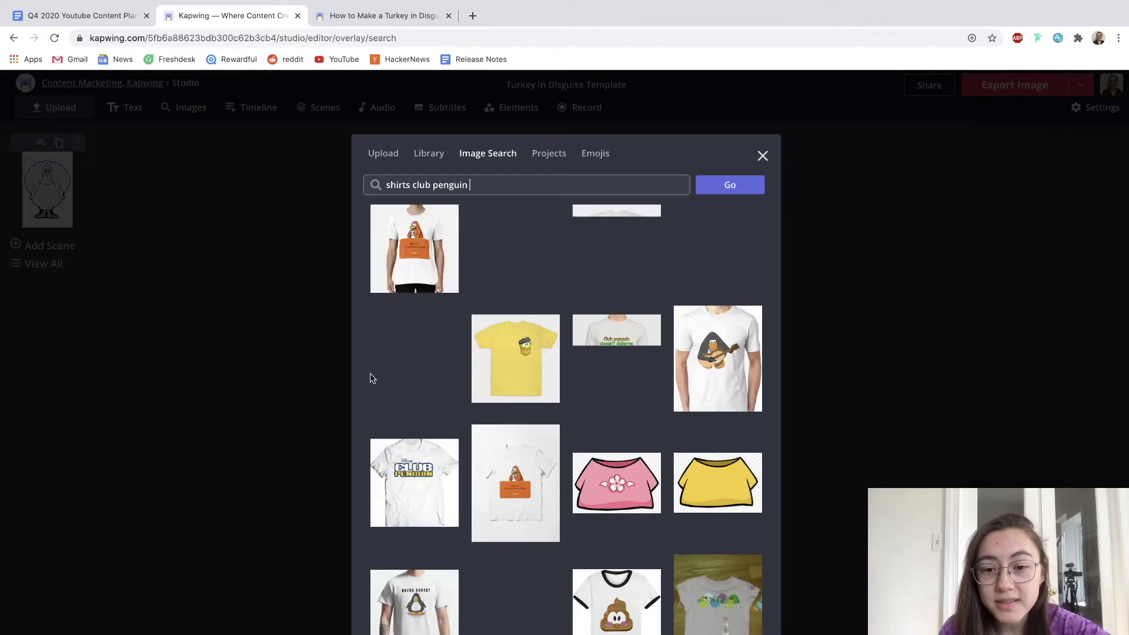
pyautogui.scroll(-3, 383, 391)
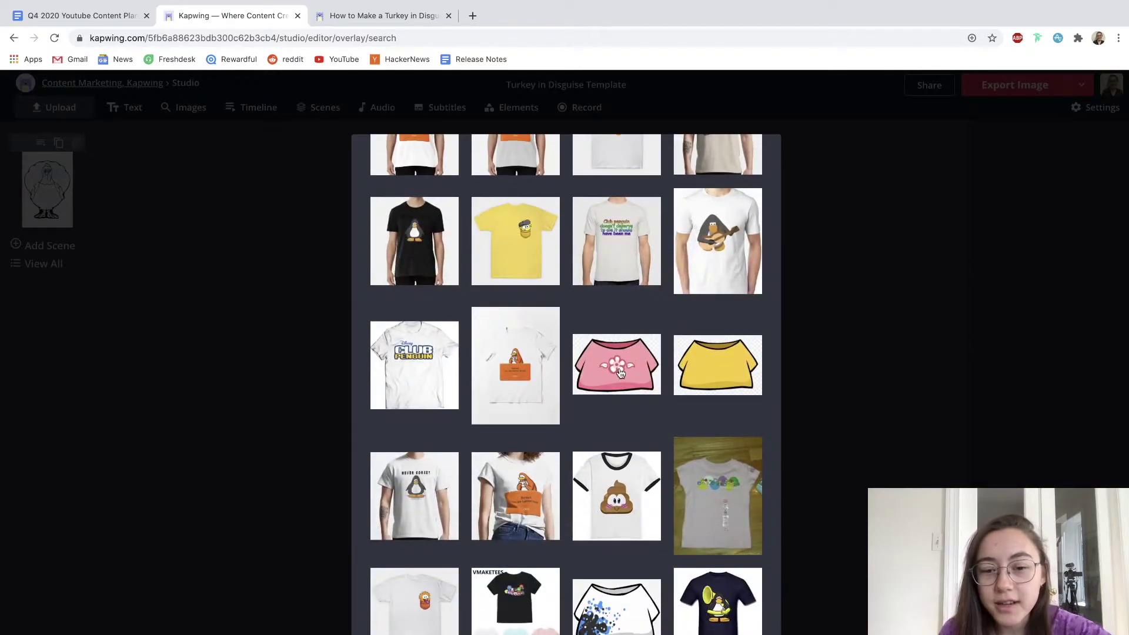
pyautogui.scroll(-4, 641, 359)
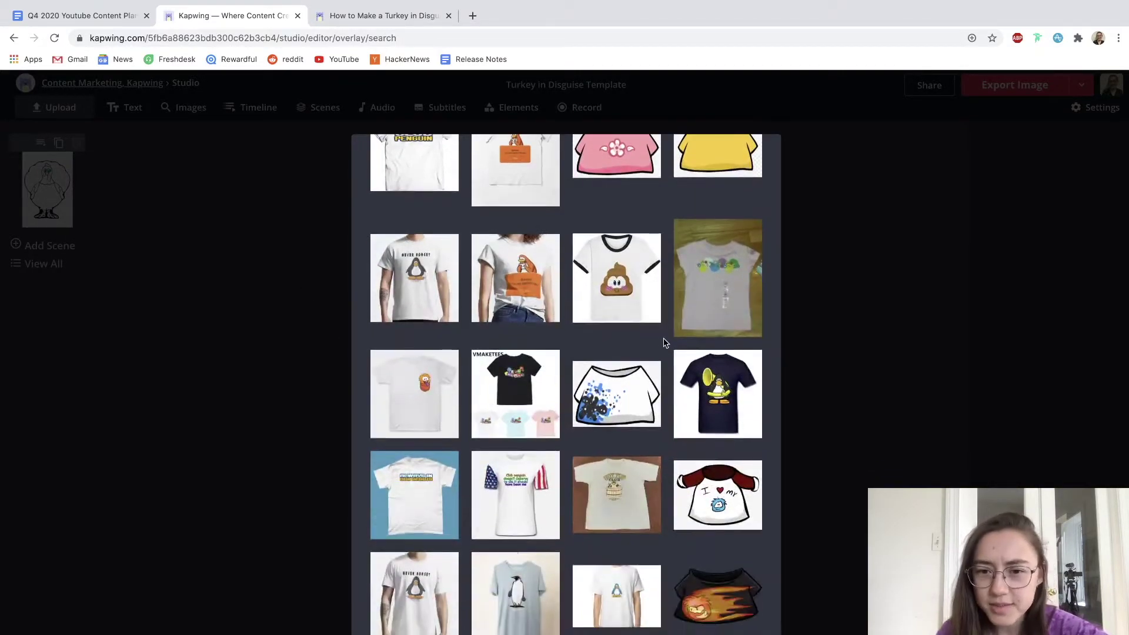
pyautogui.scroll(-6, 666, 344)
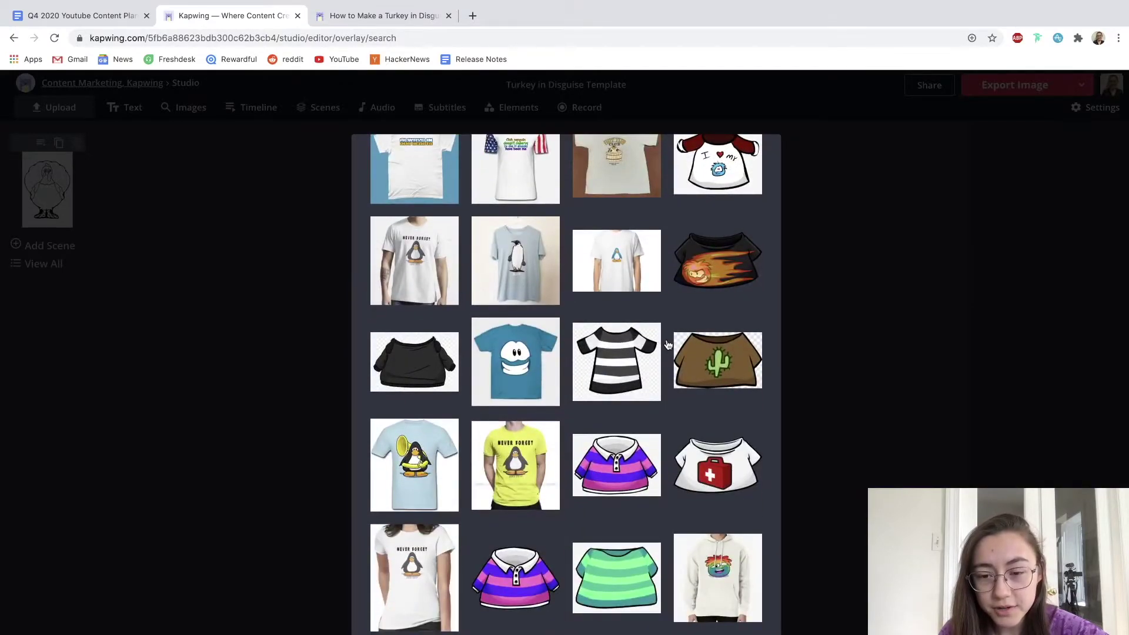
pyautogui.scroll(-6, 612, 376)
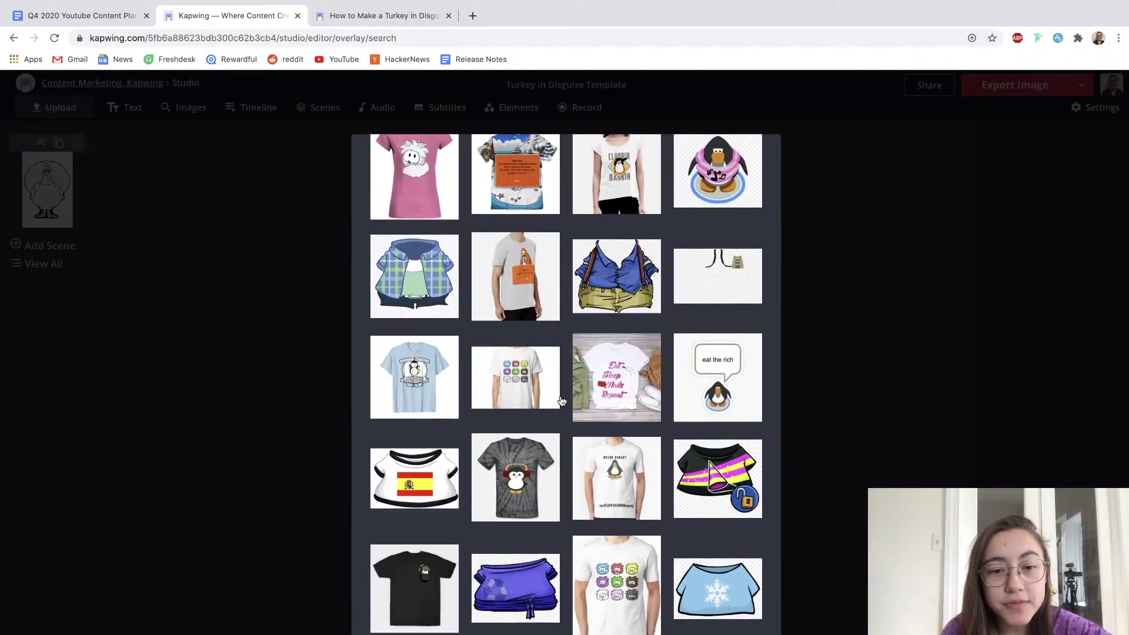
pyautogui.scroll(2, 561, 402)
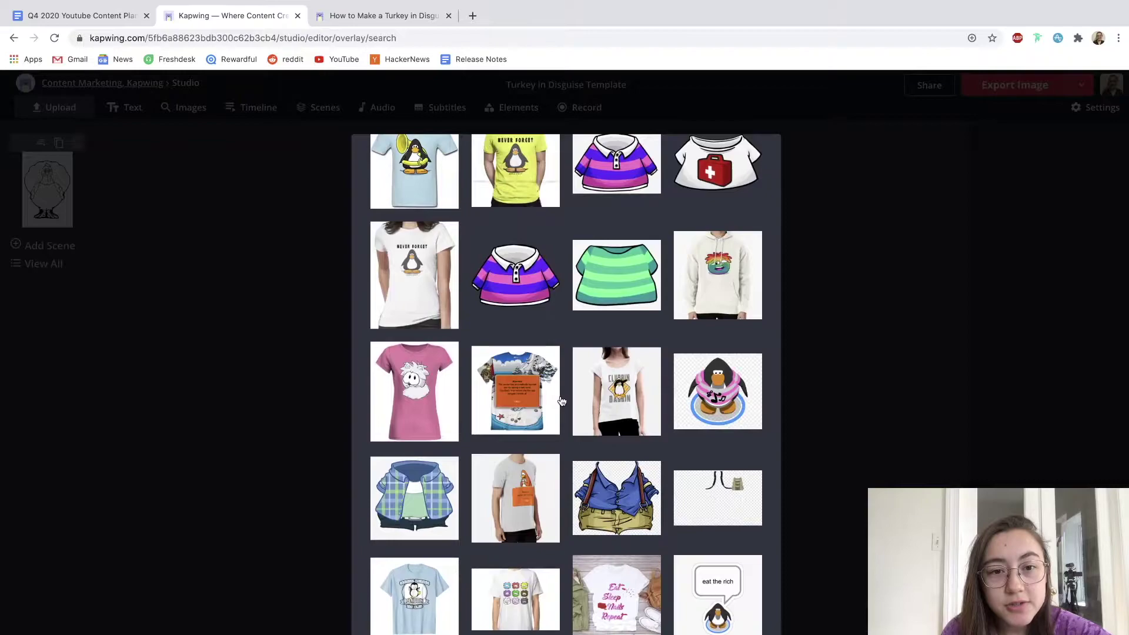
pyautogui.scroll(1, 562, 401)
pyautogui.scroll(-2, 561, 402)
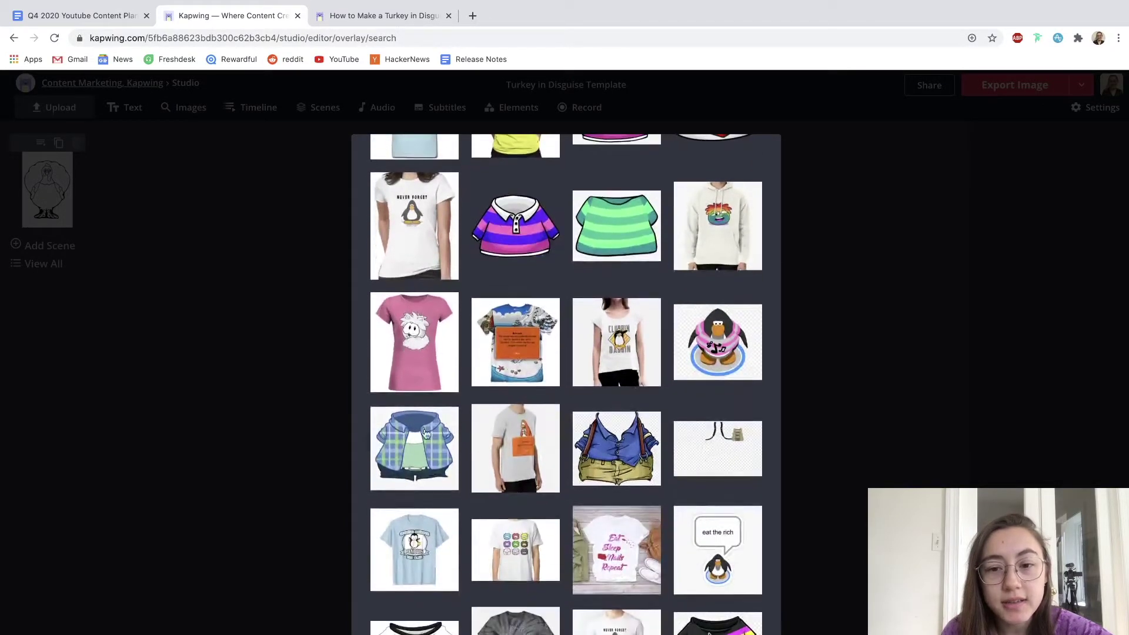
# - Add the plaid jacket image, shrink it, and fit it onto the turkey's body
pyautogui.click(419, 457)
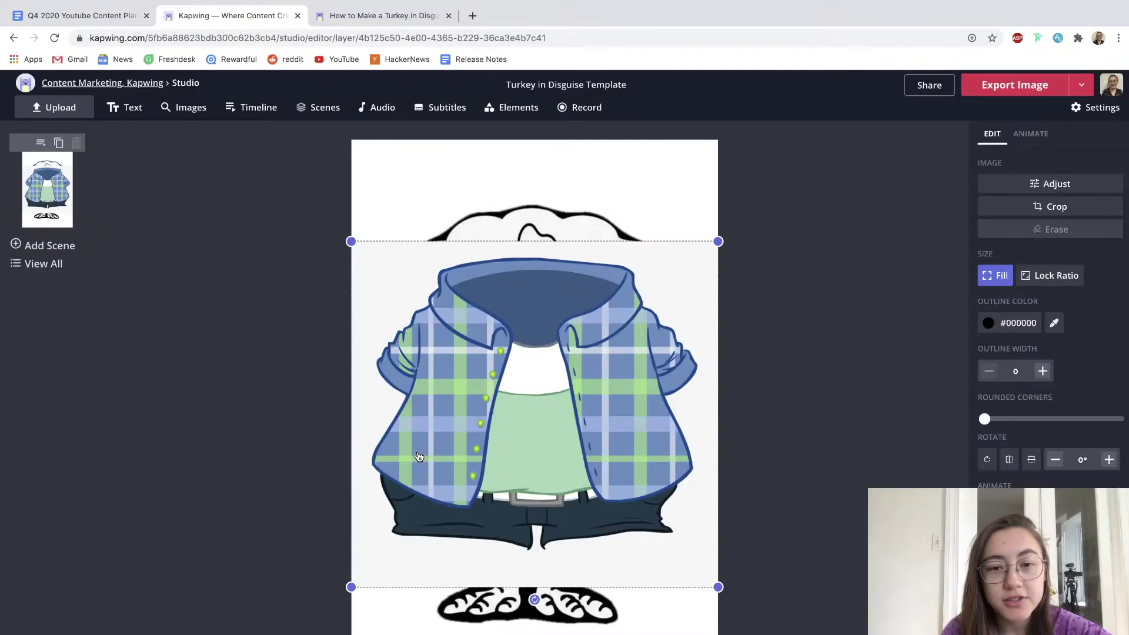
pyautogui.moveTo(419, 458); pyautogui.dragTo(420, 546)
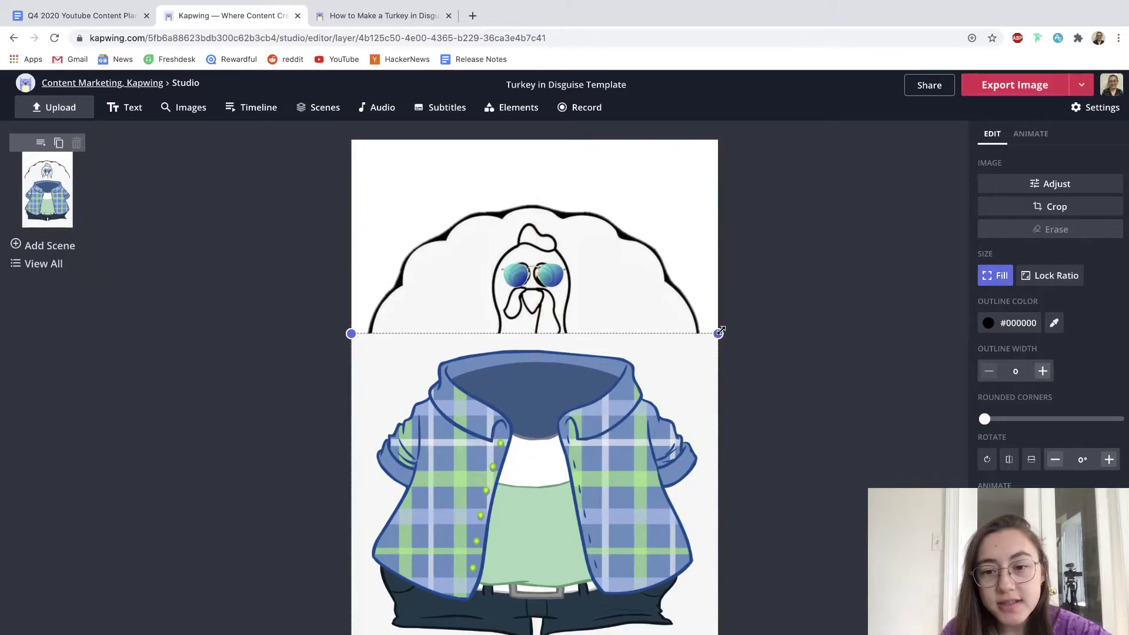
pyautogui.moveTo(718, 330); pyautogui.dragTo(644, 364)
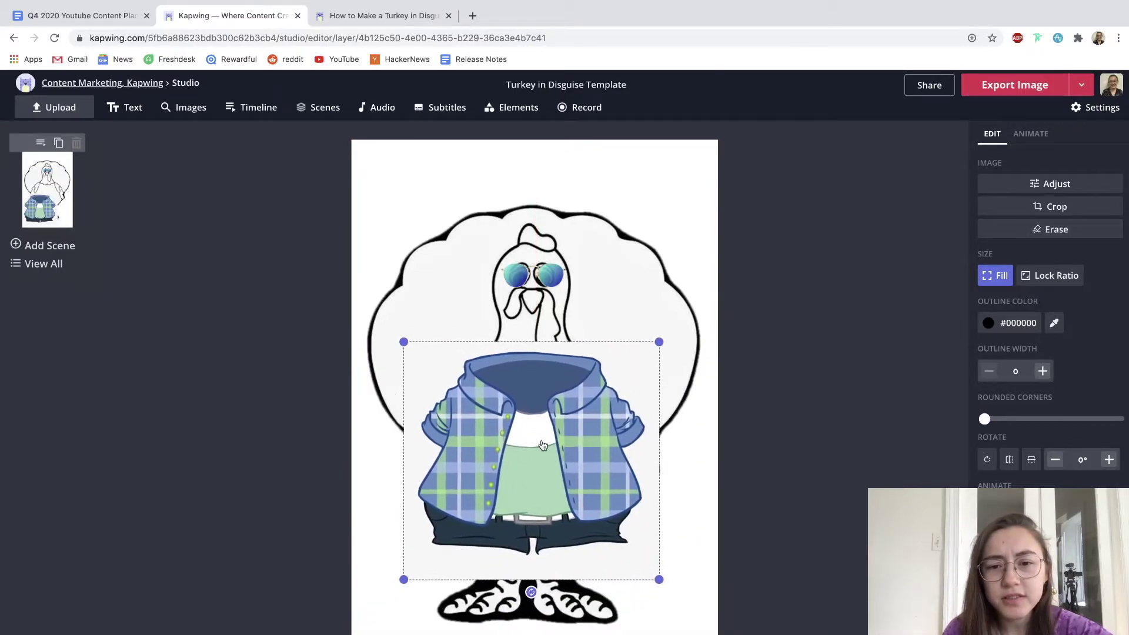
pyautogui.click(753, 457)
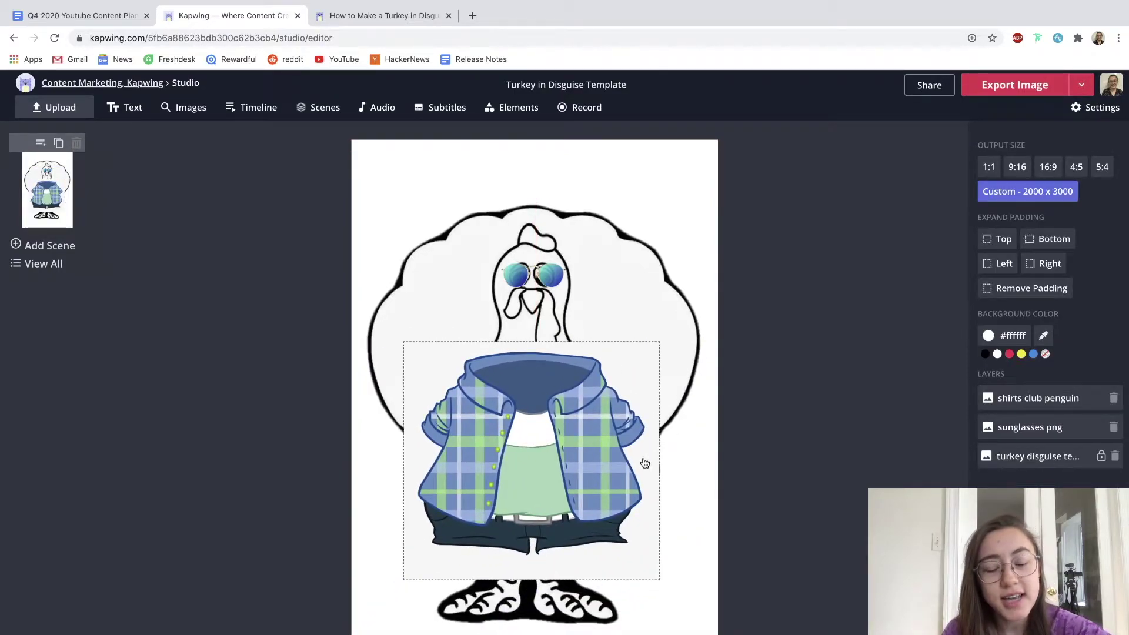
pyautogui.click(596, 465)
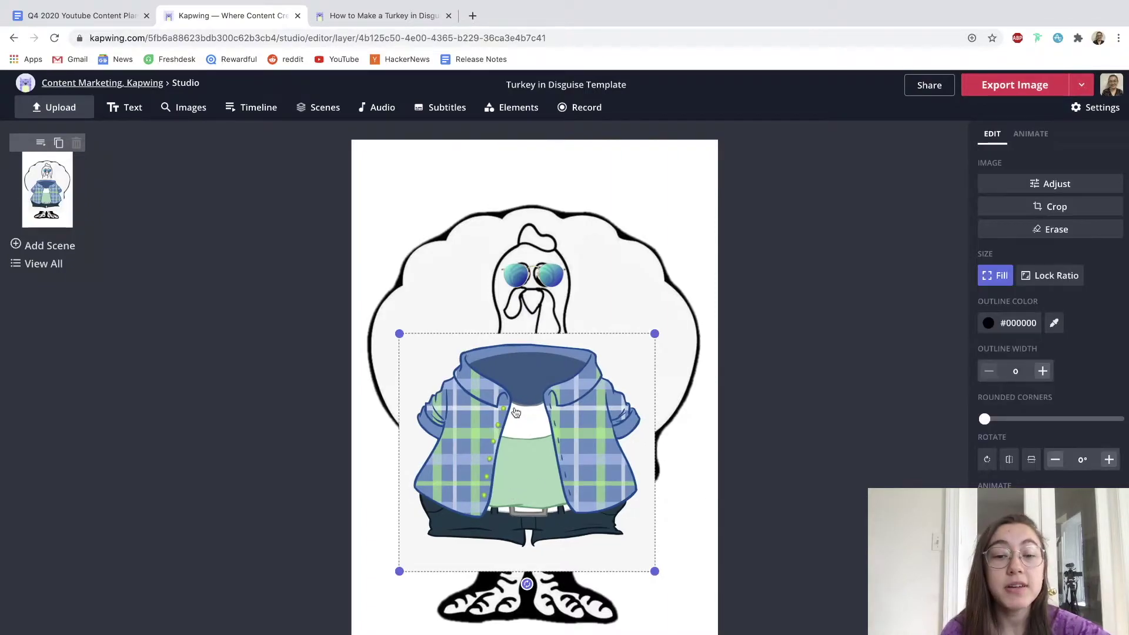
pyautogui.moveTo(525, 463); pyautogui.dragTo(526, 467)
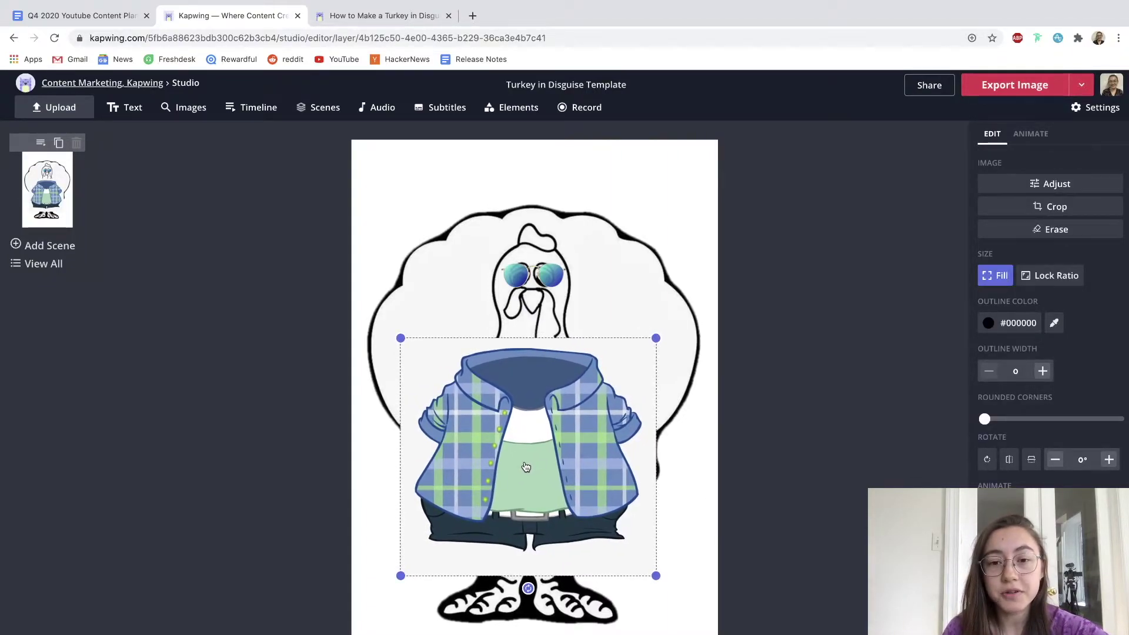
# - Remove the jacket's white background using the Magic Wand and Remove Pixels
pyautogui.click(1035, 230)
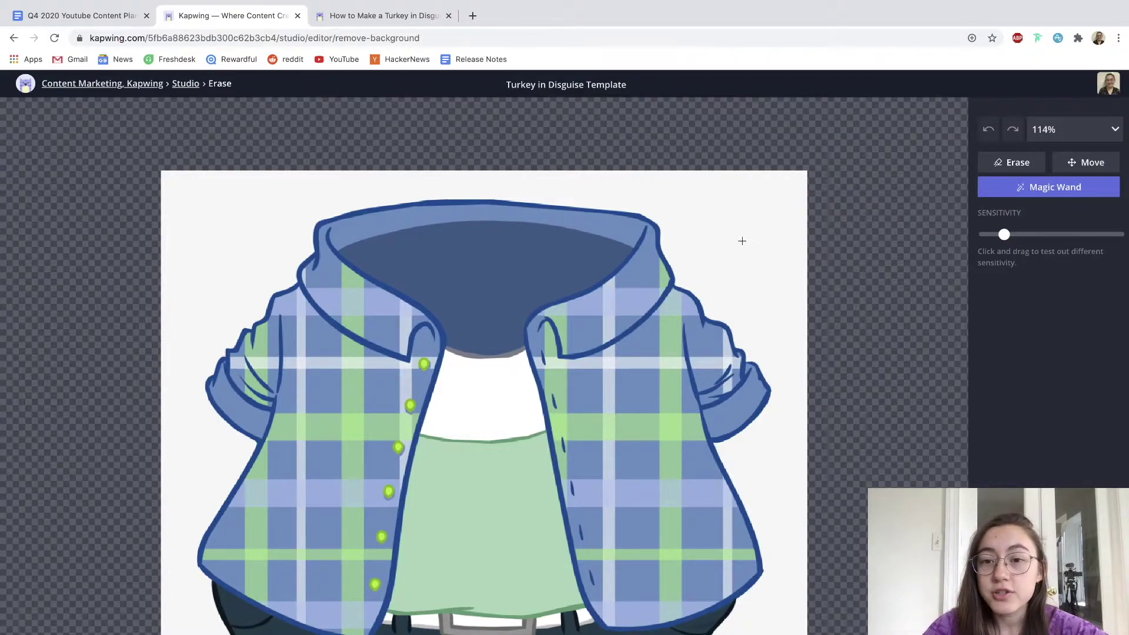
pyautogui.click(742, 241)
pyautogui.scroll(-3, 745, 210)
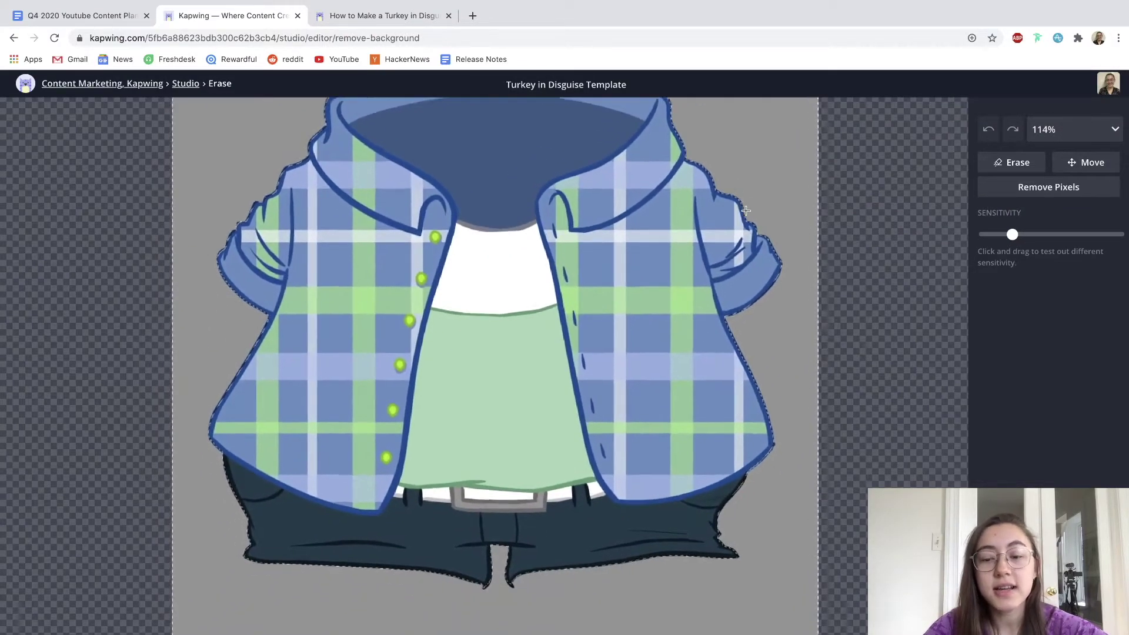
pyautogui.scroll(3, 746, 210)
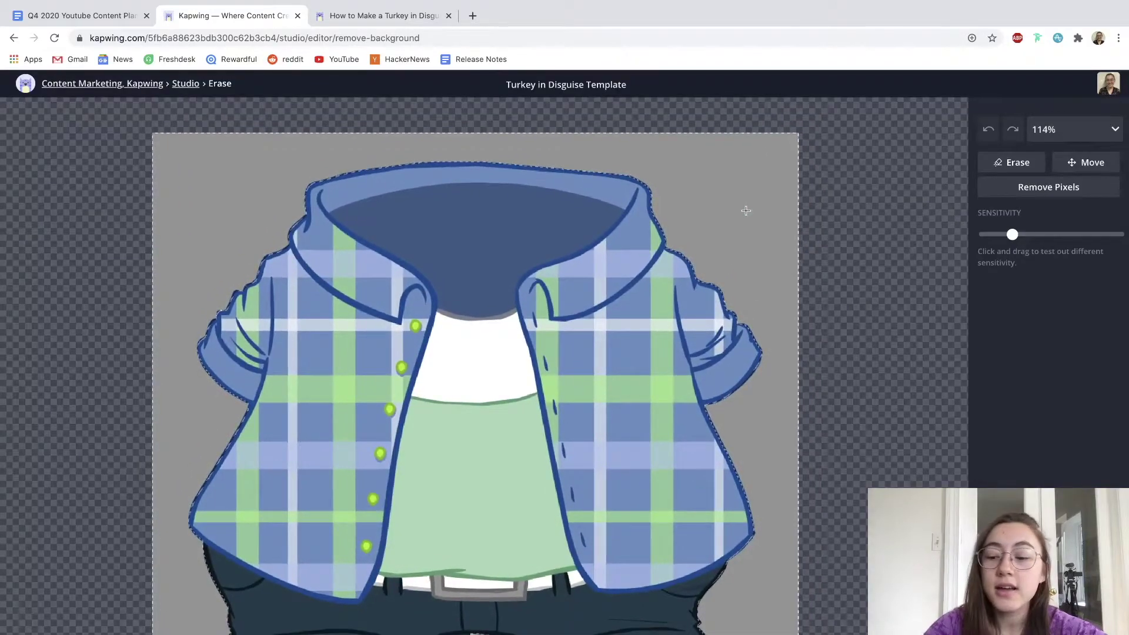
pyautogui.click(745, 210)
pyautogui.scroll(-2, 752, 278)
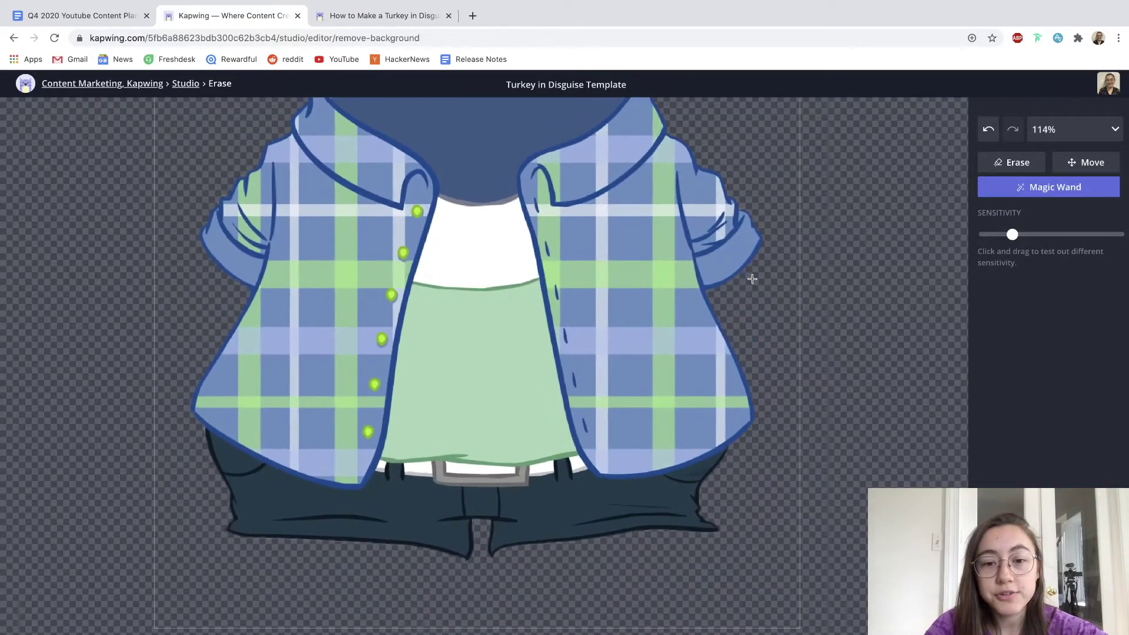
pyautogui.scroll(3, 753, 278)
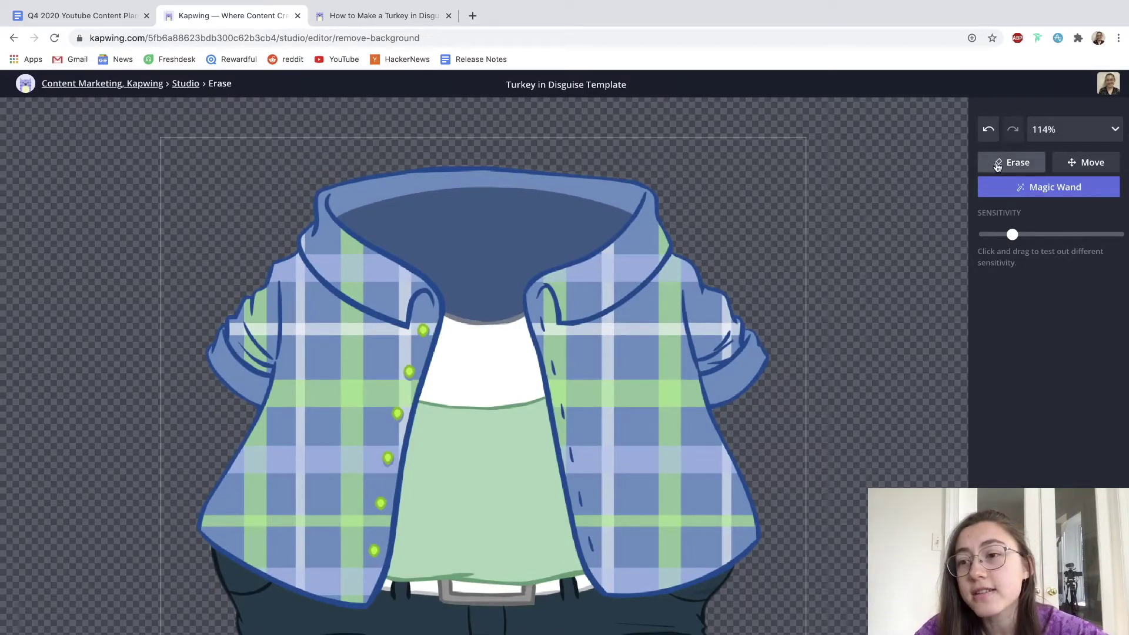
# - Switch to freehand erasing with the eraser size set to 95
pyautogui.click(1022, 165)
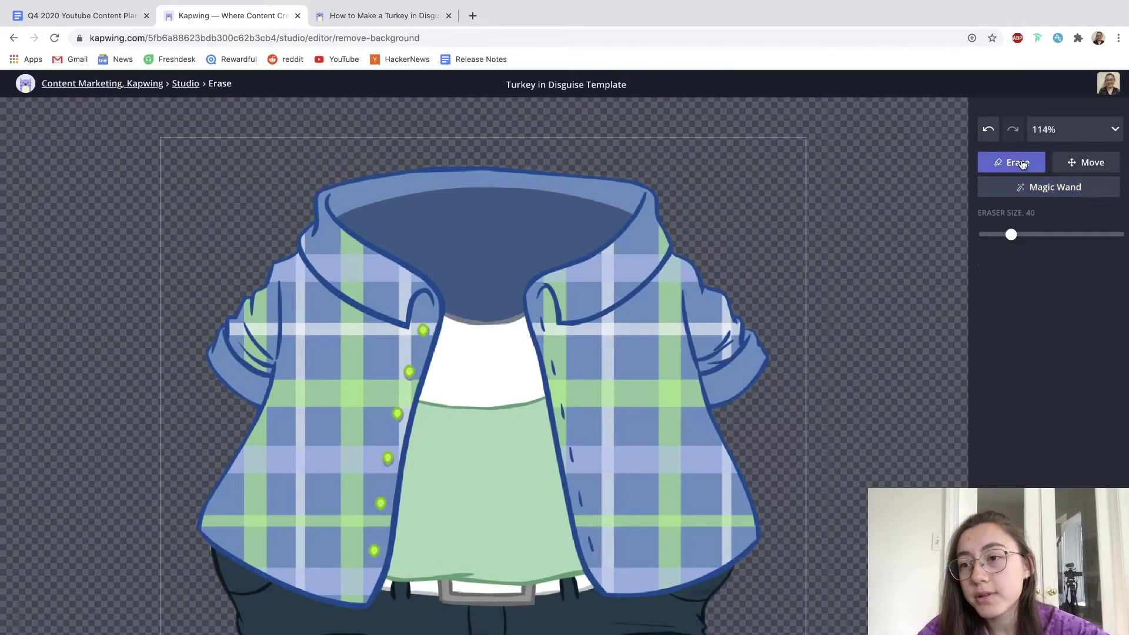
pyautogui.moveTo(1008, 235); pyautogui.dragTo(1048, 235)
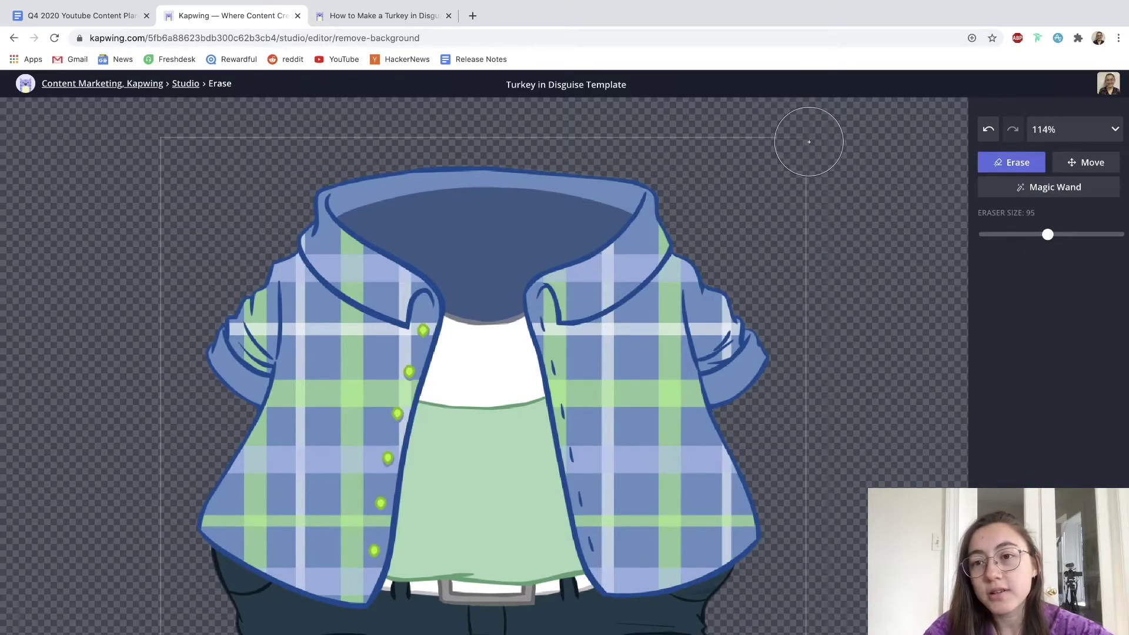
pyautogui.scroll(-3, 811, 384)
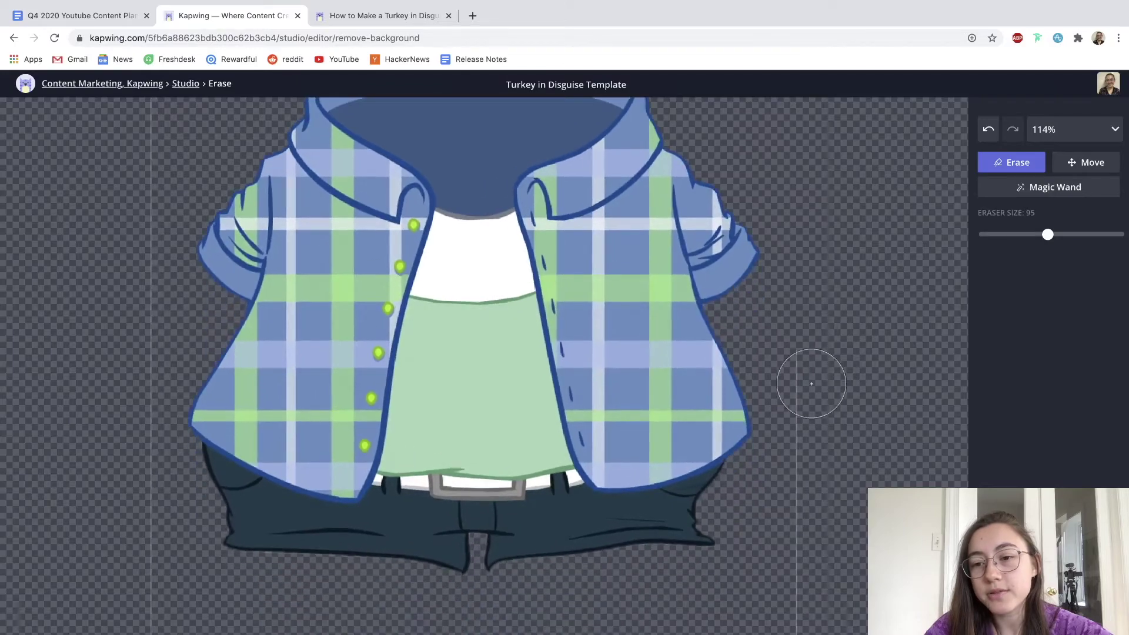
pyautogui.scroll(2, 797, 617)
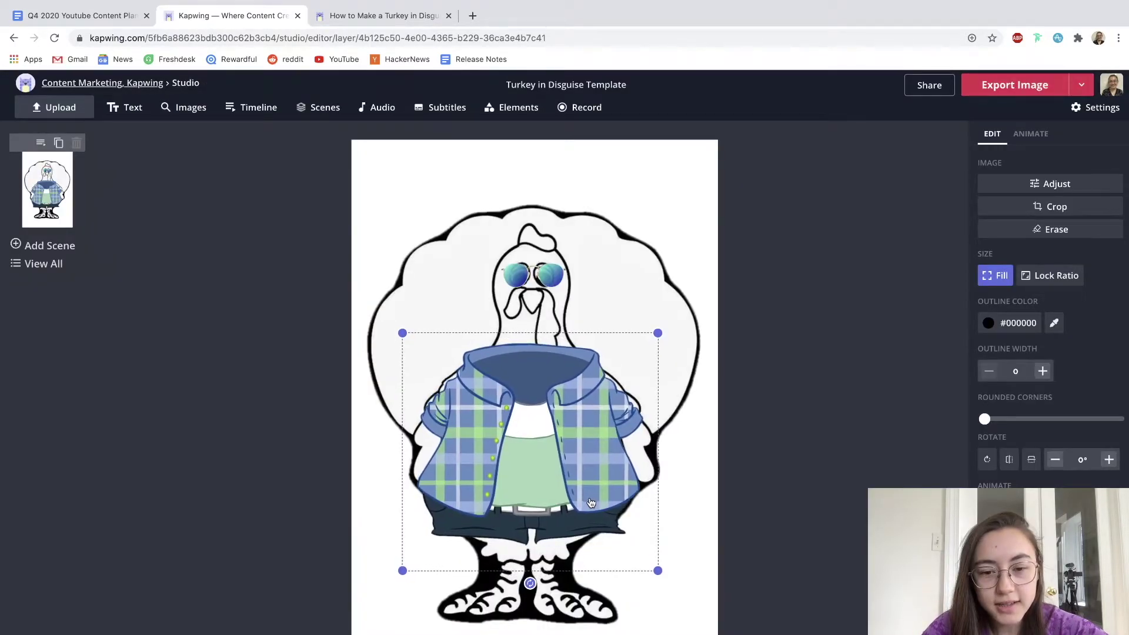
# - Enlarge the plaid jacket slightly, nudge it into place, and reopen the Erase editor
pyautogui.moveTo(658, 338); pyautogui.dragTo(669, 325)
pyautogui.moveTo(575, 381); pyautogui.dragTo(571, 384)
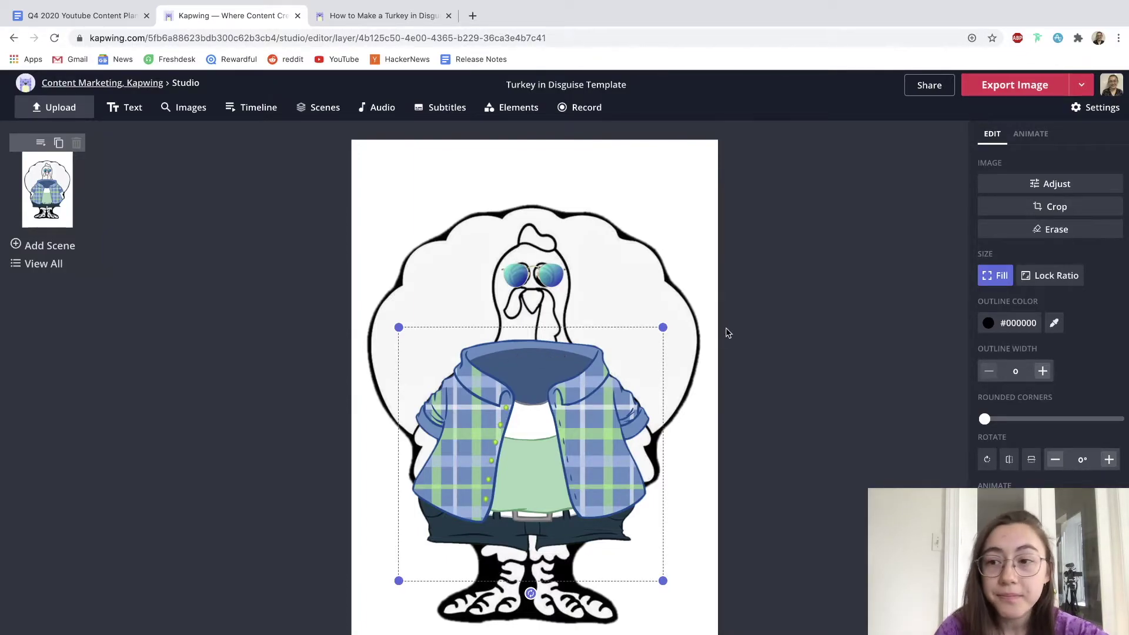
pyautogui.click(1005, 230)
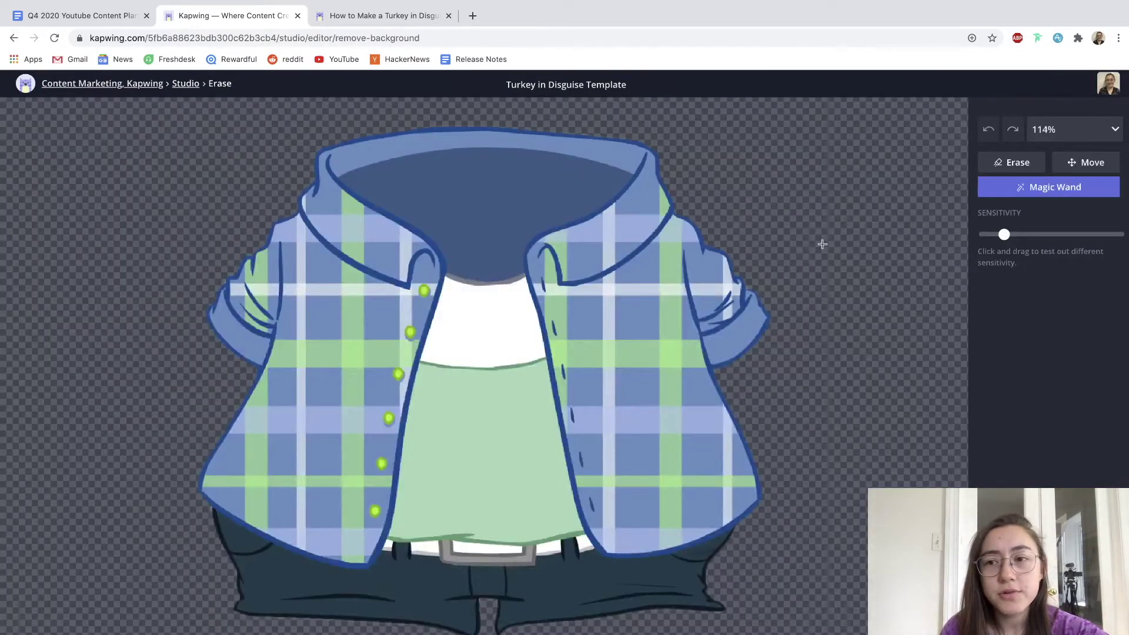
# - Remove the jacket's dark collar interior by selecting it by colour
pyautogui.click(1010, 163)
pyautogui.click(1022, 187)
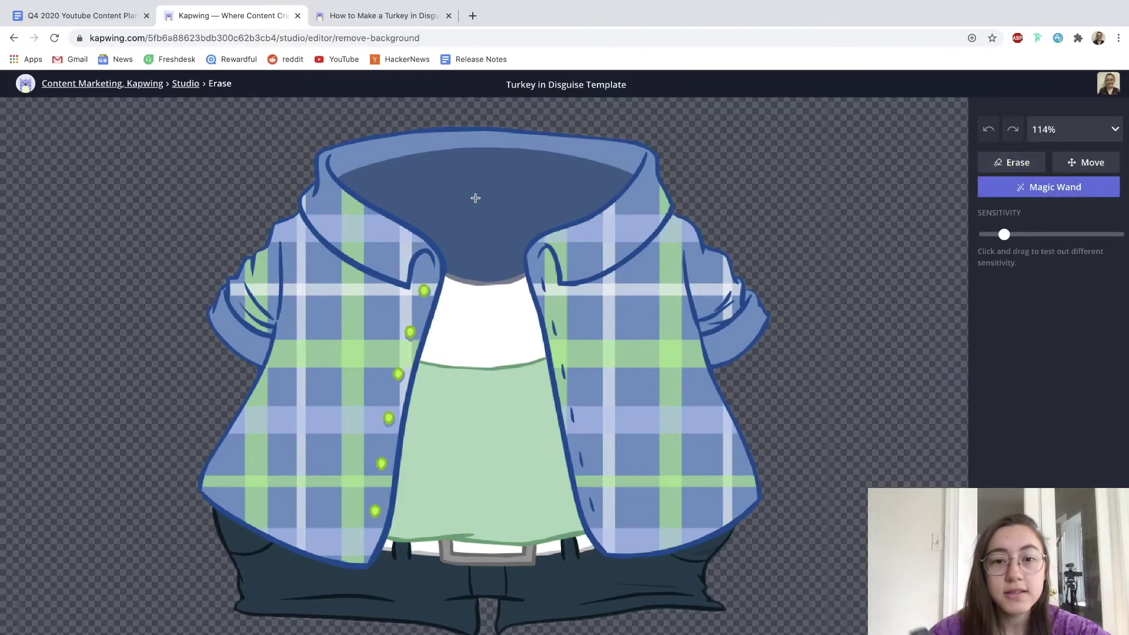
pyautogui.click(476, 198)
pyautogui.click(476, 199)
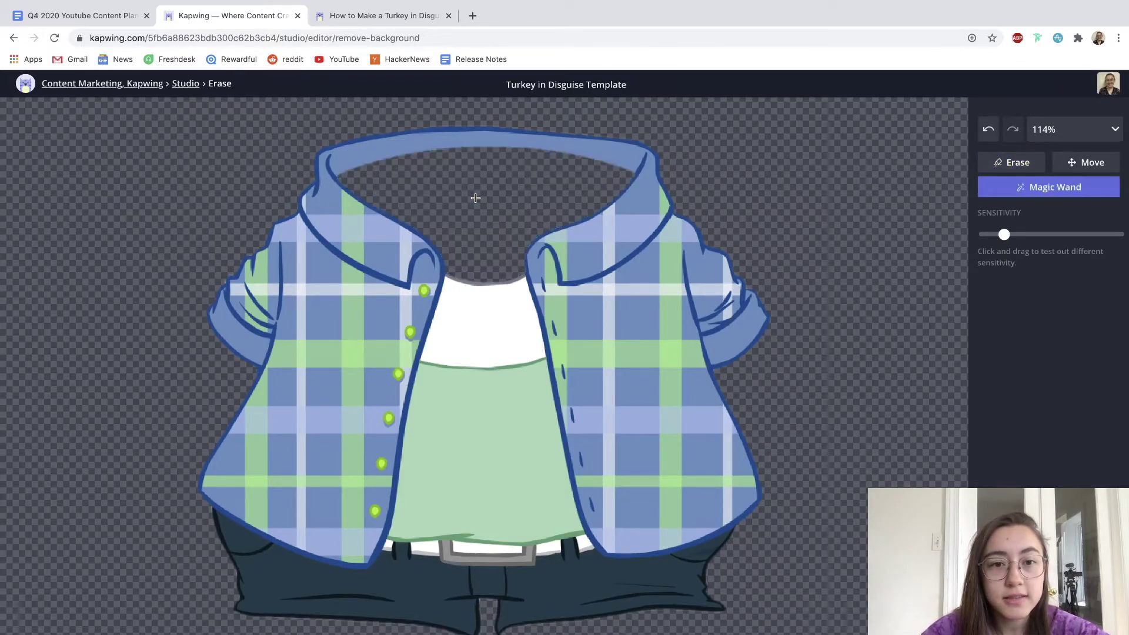
# - Erase the collar's back band with a size-106 eraser and apply the edit
pyautogui.click(1017, 163)
pyautogui.click(1055, 234)
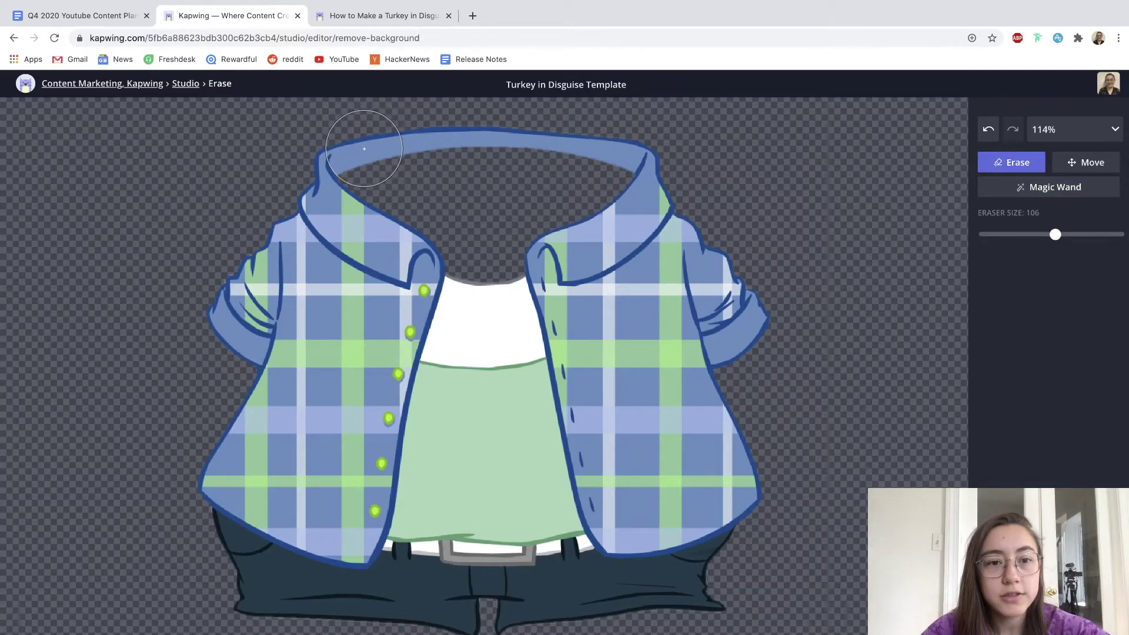
pyautogui.moveTo(365, 147)
pyautogui.mouseDown()
pyautogui.moveTo(470, 134)
pyautogui.moveTo(609, 141)
pyautogui.mouseUp()
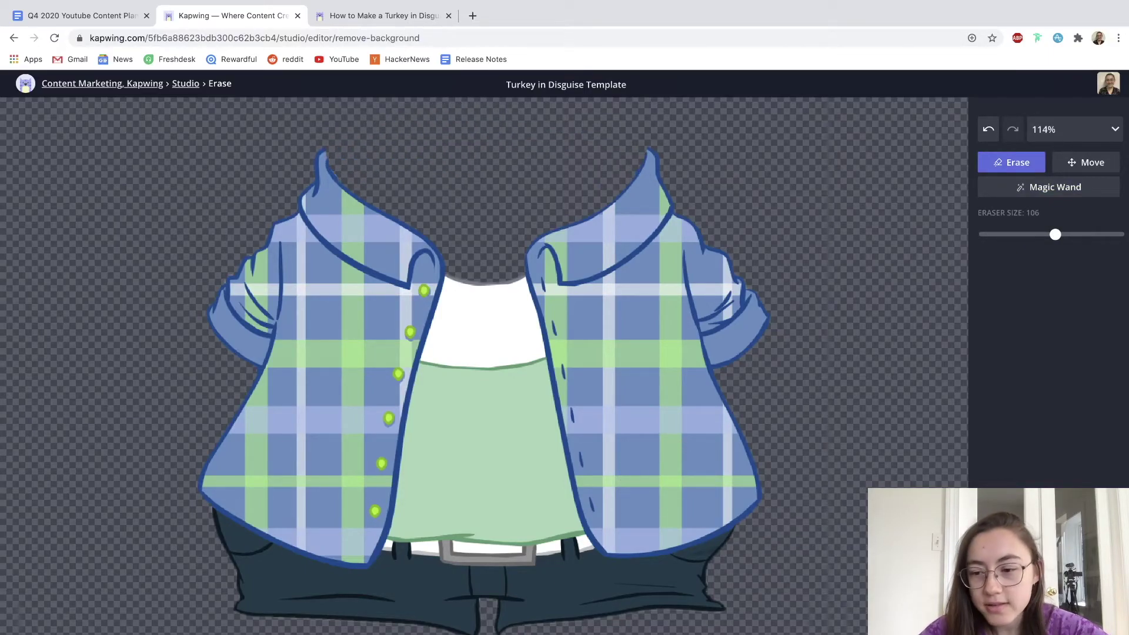
pyautogui.click(1050, 611)
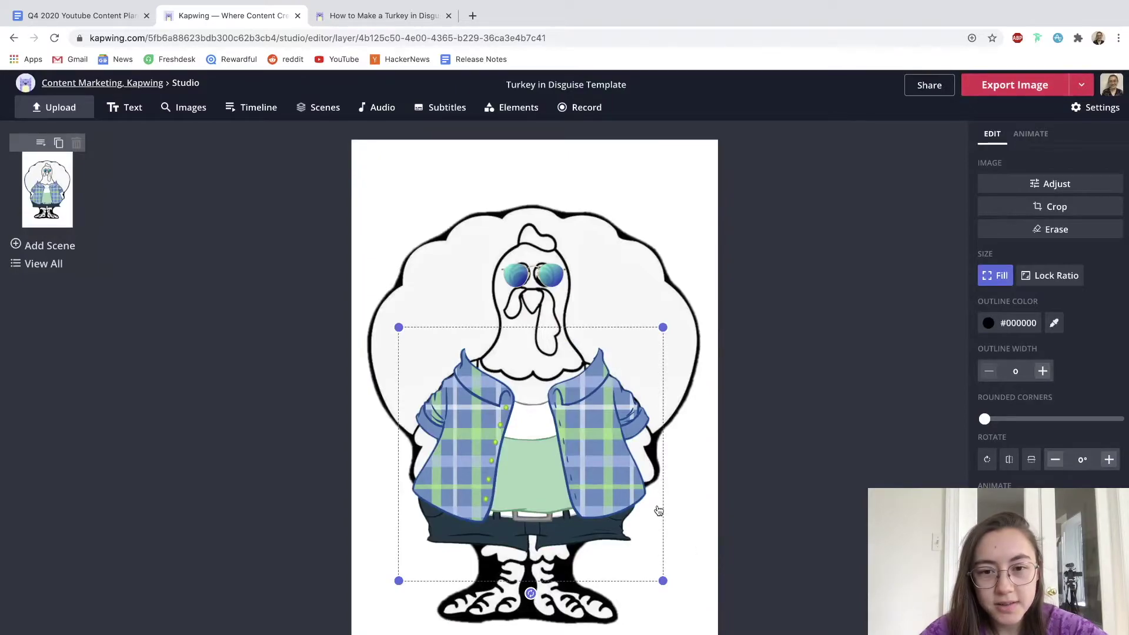
# - Nudge the plaid outfit slightly into place and dismiss an unused image search
pyautogui.moveTo(625, 466); pyautogui.dragTo(625, 460)
pyautogui.click(225, 277)
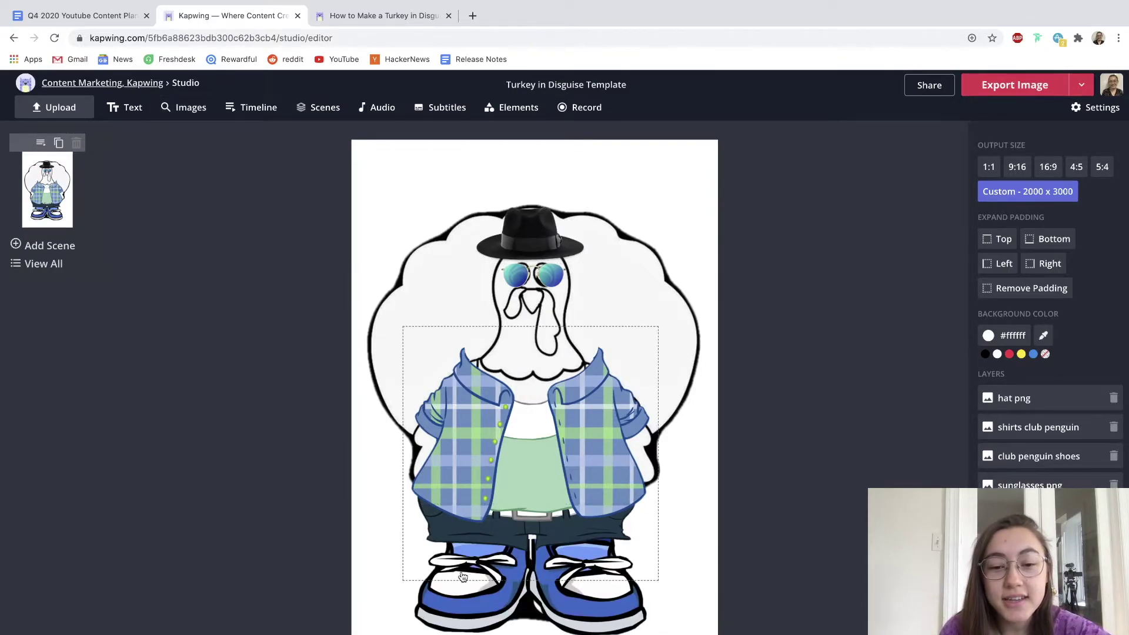
pyautogui.click(182, 108)
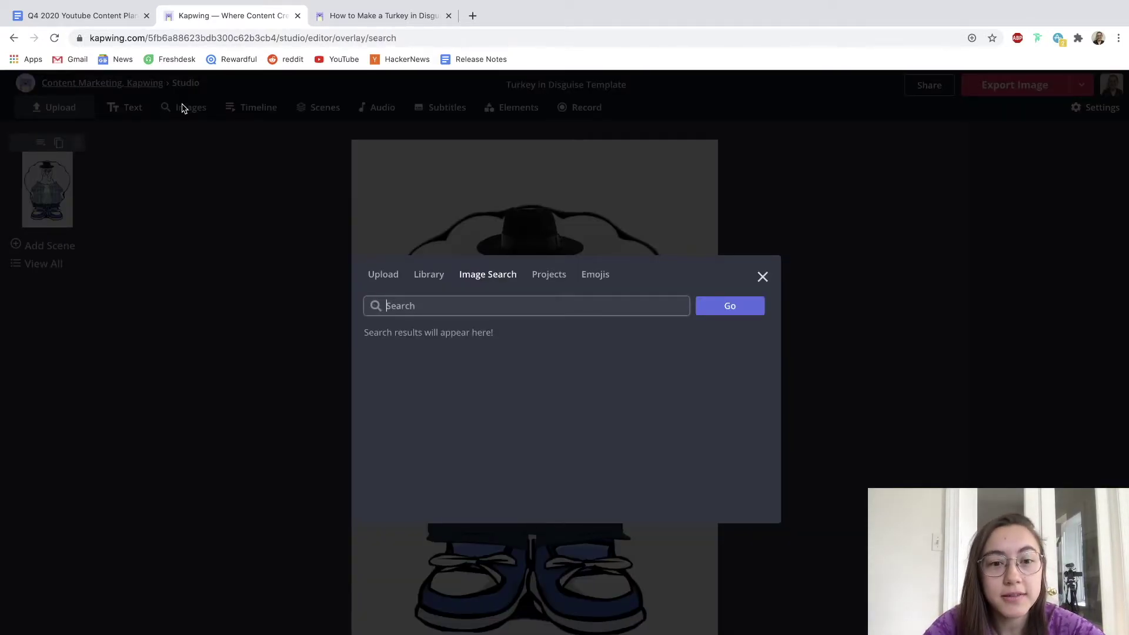
pyautogui.write('hat')
pyautogui.press('BackSpace')
pyautogui.press('BackSpace')
pyautogui.press('BackSpace')
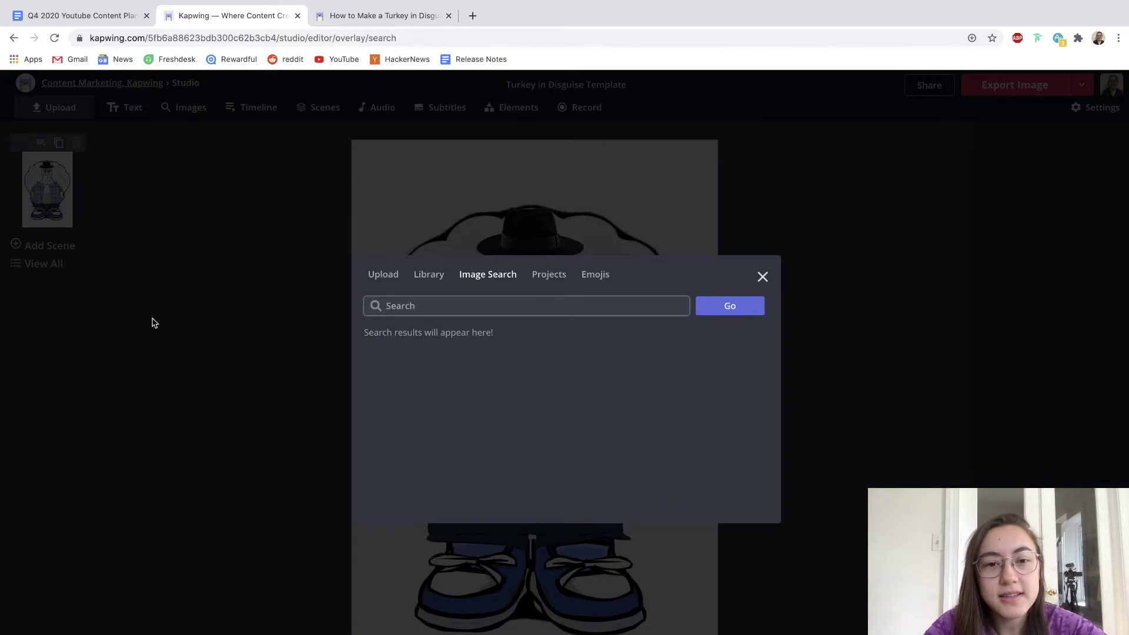
pyautogui.click(154, 322)
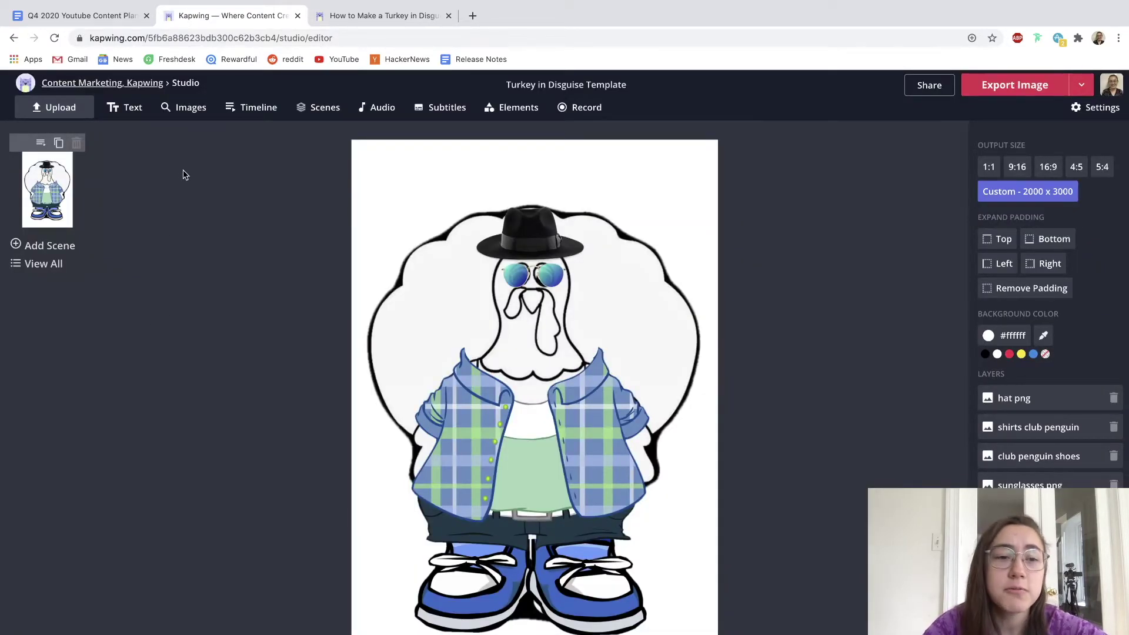
# - Search images for 'street scene' and stretch the hot-dog-cart street photo across the canvas
pyautogui.click(189, 111)
pyautogui.write('street scene')
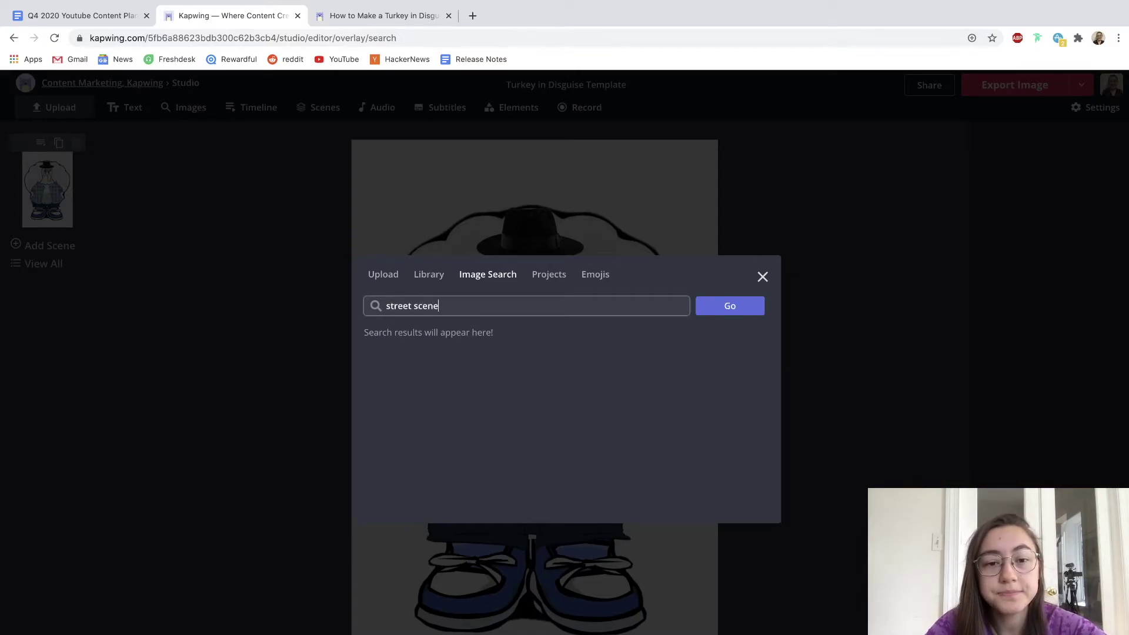
pyautogui.press('Return')
pyautogui.scroll(-5, 663, 421)
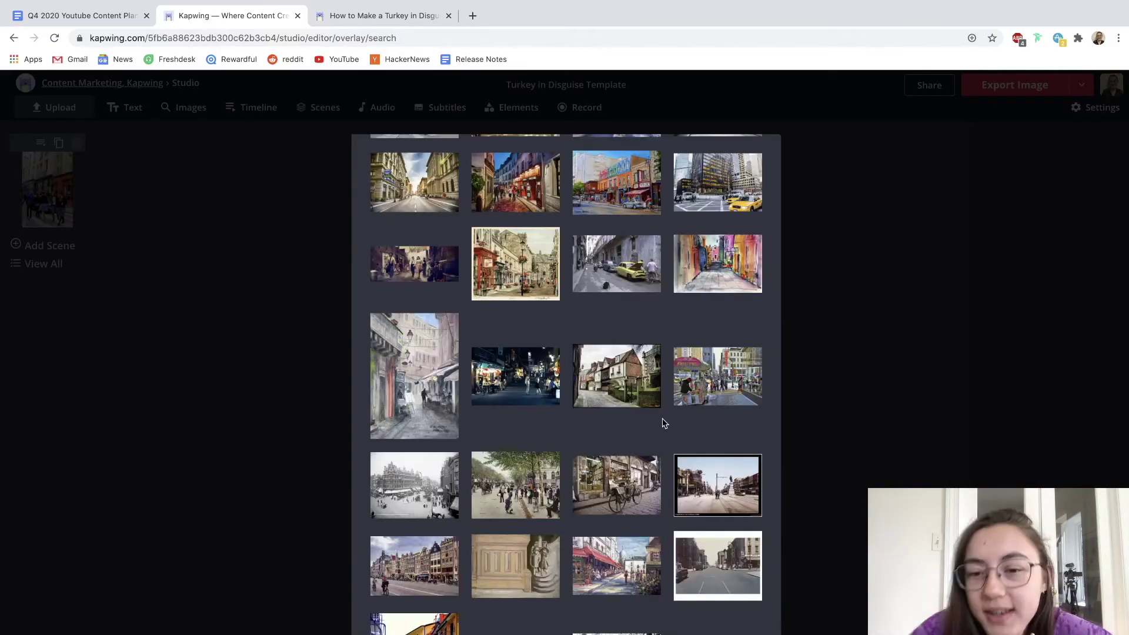
pyautogui.click(698, 380)
pyautogui.moveTo(577, 438); pyautogui.dragTo(487, 244)
pyautogui.moveTo(628, 339); pyautogui.dragTo(733, 634)
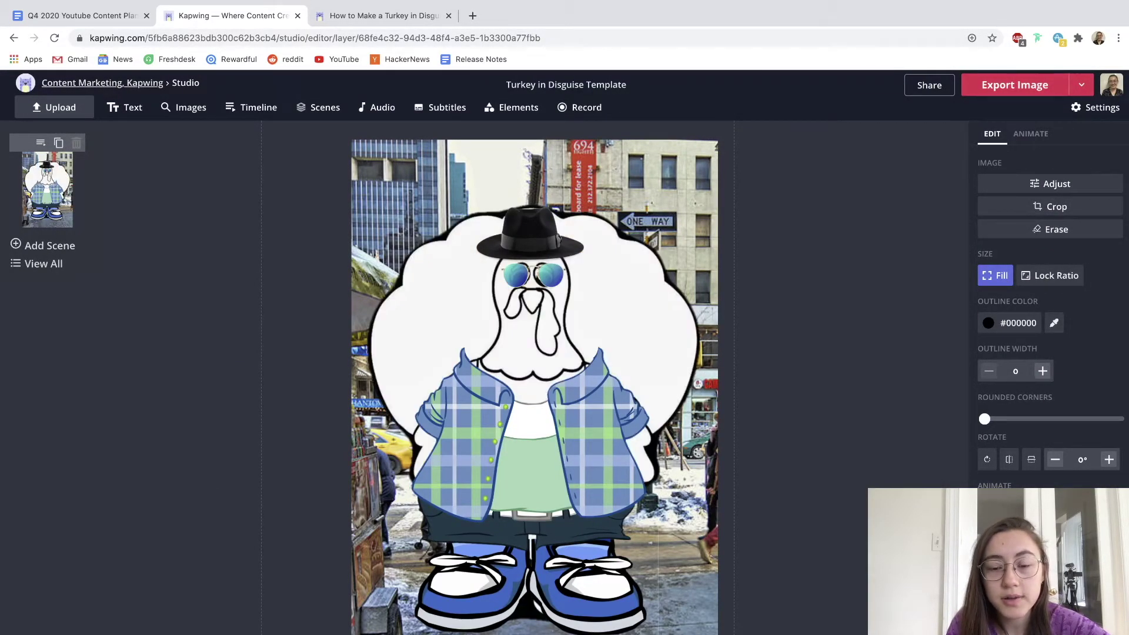
pyautogui.click(827, 498)
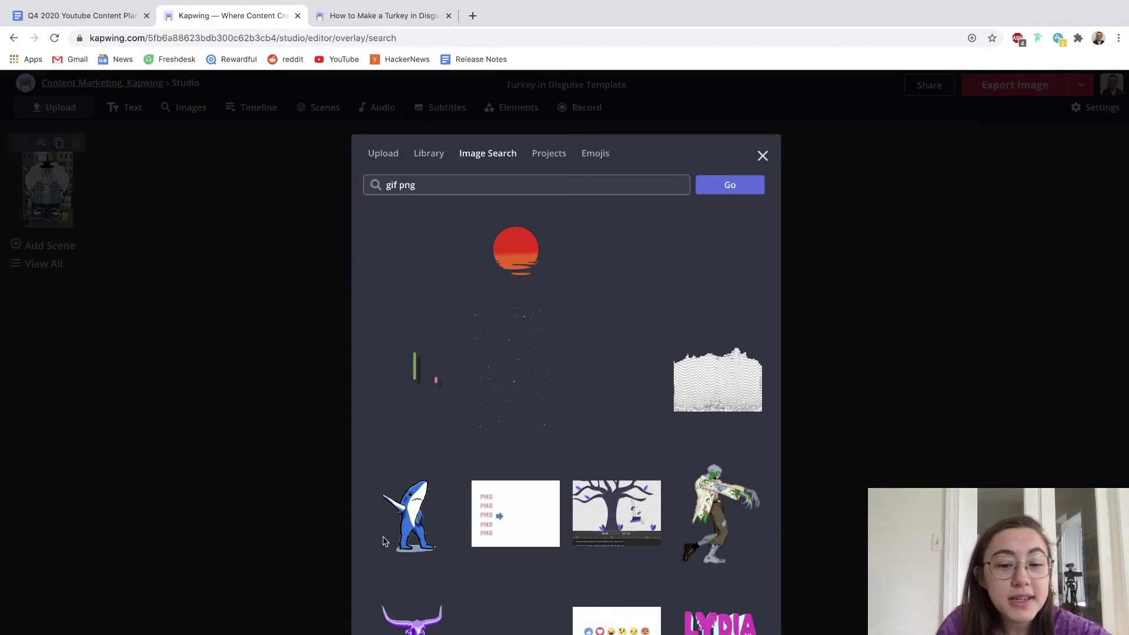
# - Browse the 'gif png' results, then close Image Search without adding a GIF
pyautogui.scroll(-10, 481, 439)
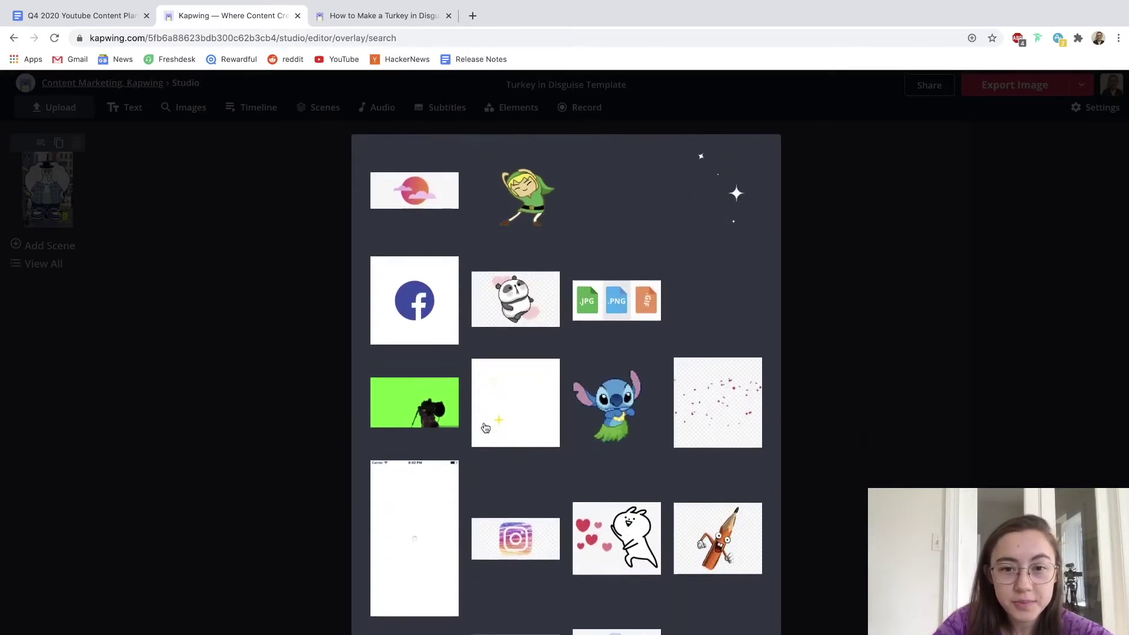
pyautogui.scroll(10, 474, 451)
pyautogui.scroll(-13, 473, 451)
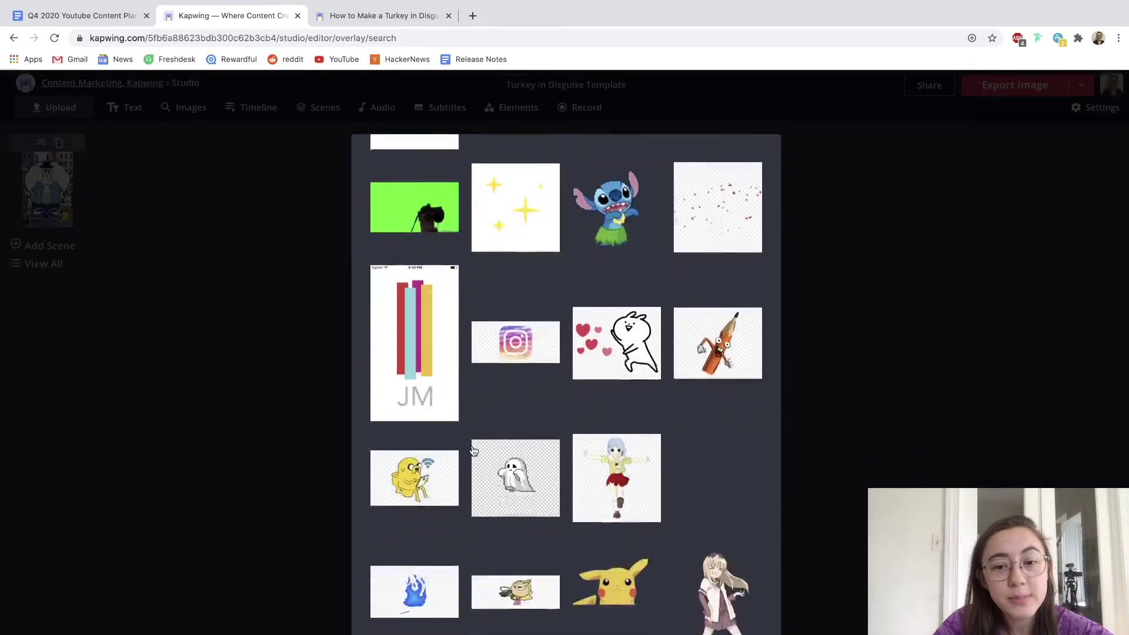
pyautogui.scroll(-5, 473, 451)
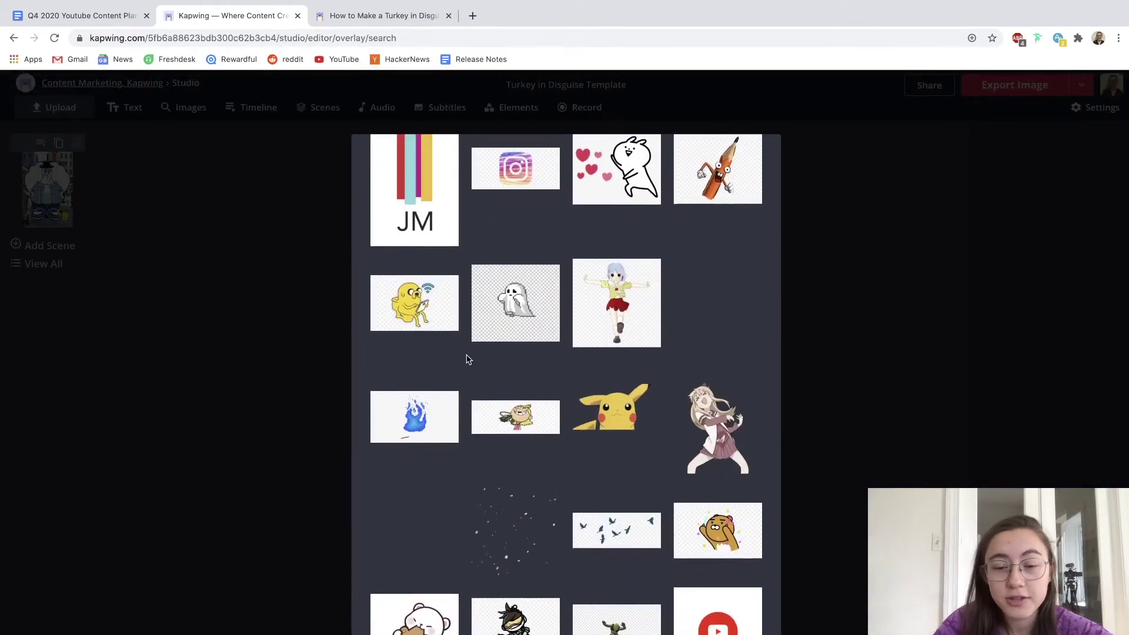
pyautogui.scroll(-5, 467, 360)
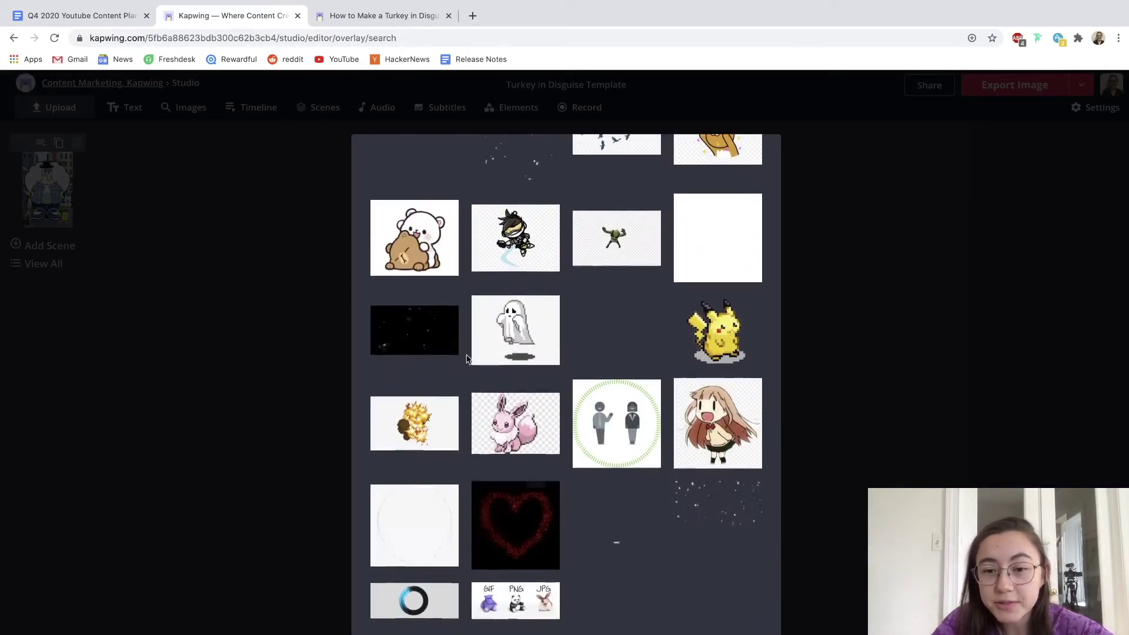
pyautogui.click(288, 423)
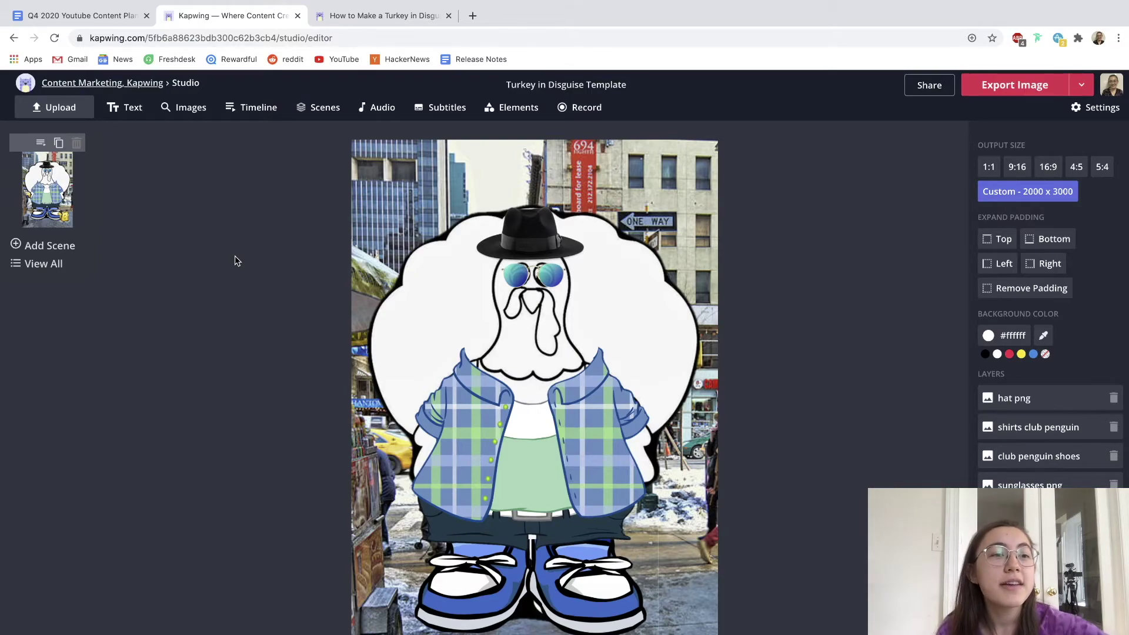
# - Add a text layer near the top of the canvas reading 'Text here!'
pyautogui.click(124, 107)
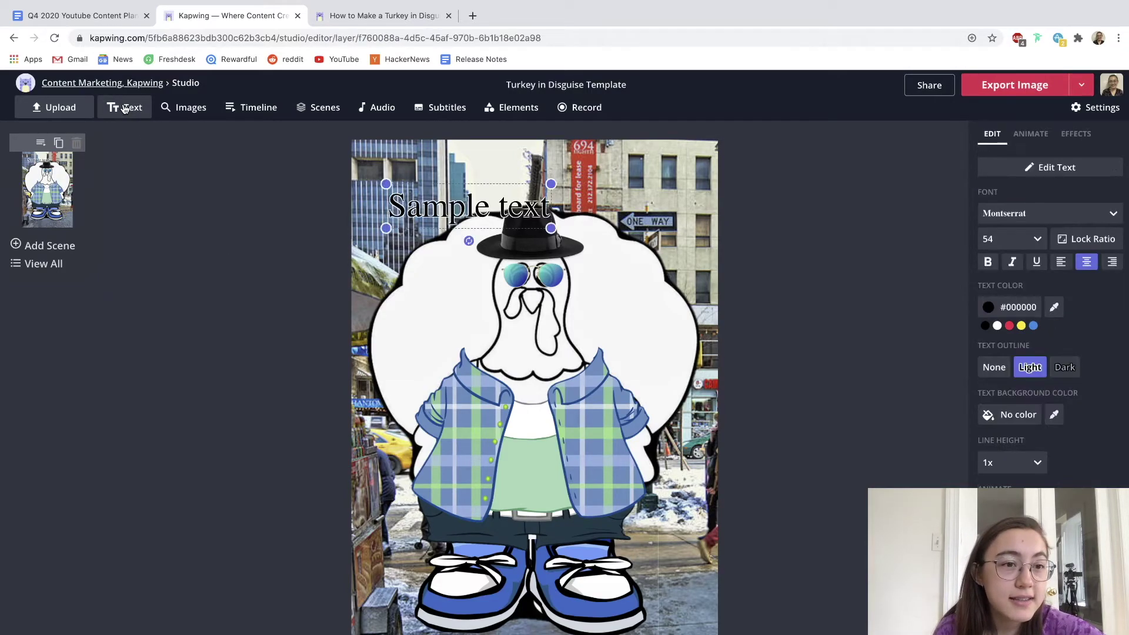
pyautogui.moveTo(465, 144); pyautogui.dragTo(440, 183)
pyautogui.doubleClick(439, 179)
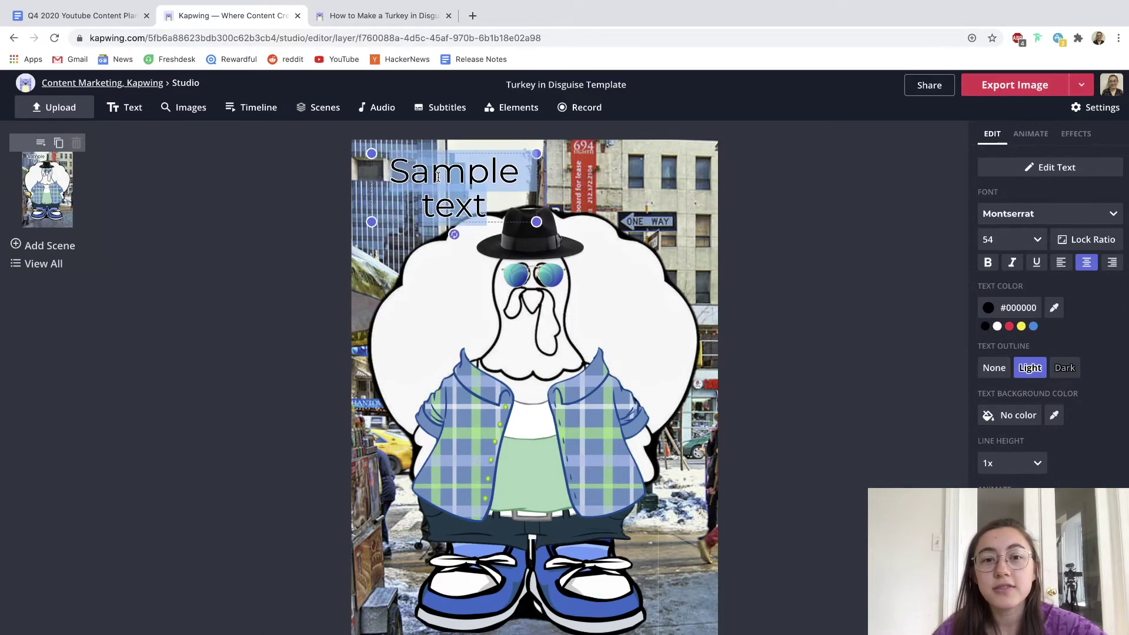
pyautogui.write('Text here!')
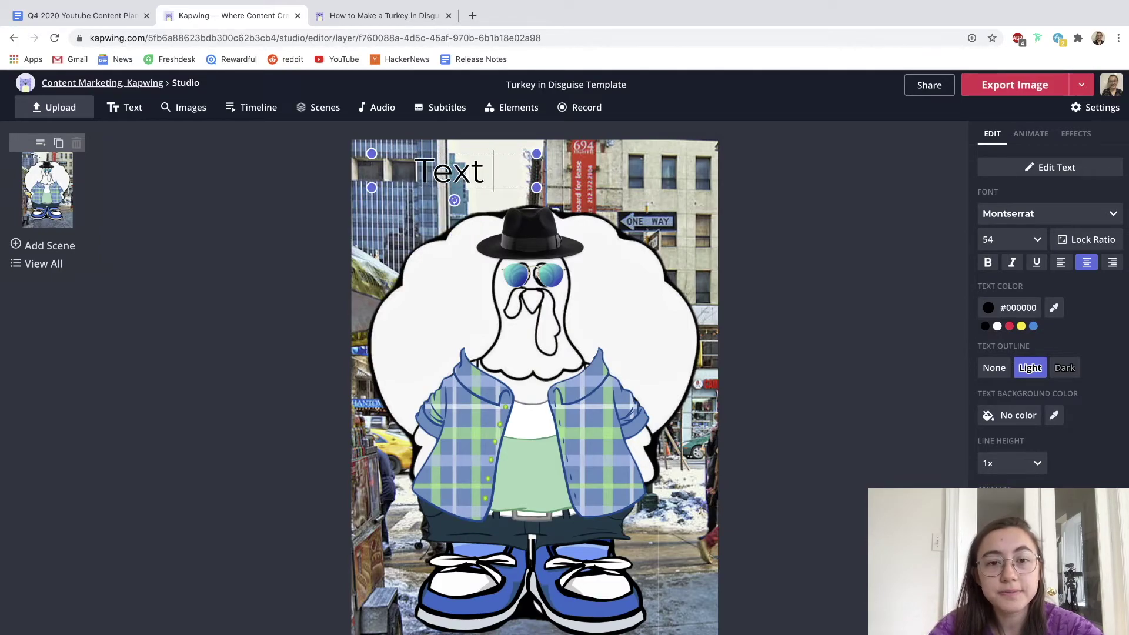
pyautogui.click(492, 179)
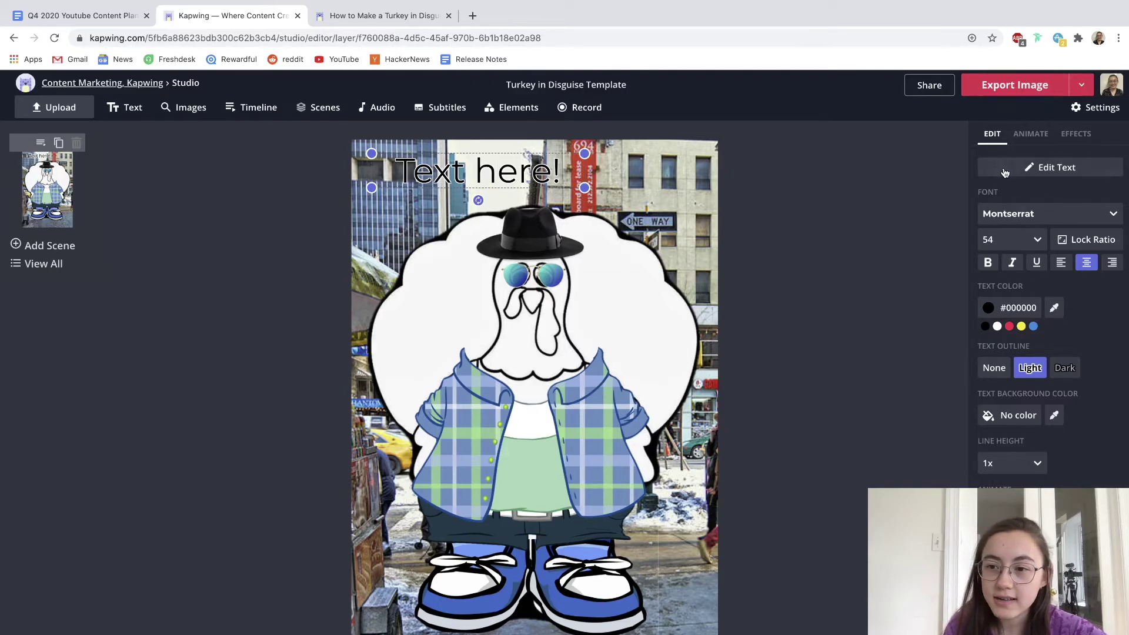
# - Style the caption white with no outline and a black text background
pyautogui.click(997, 325)
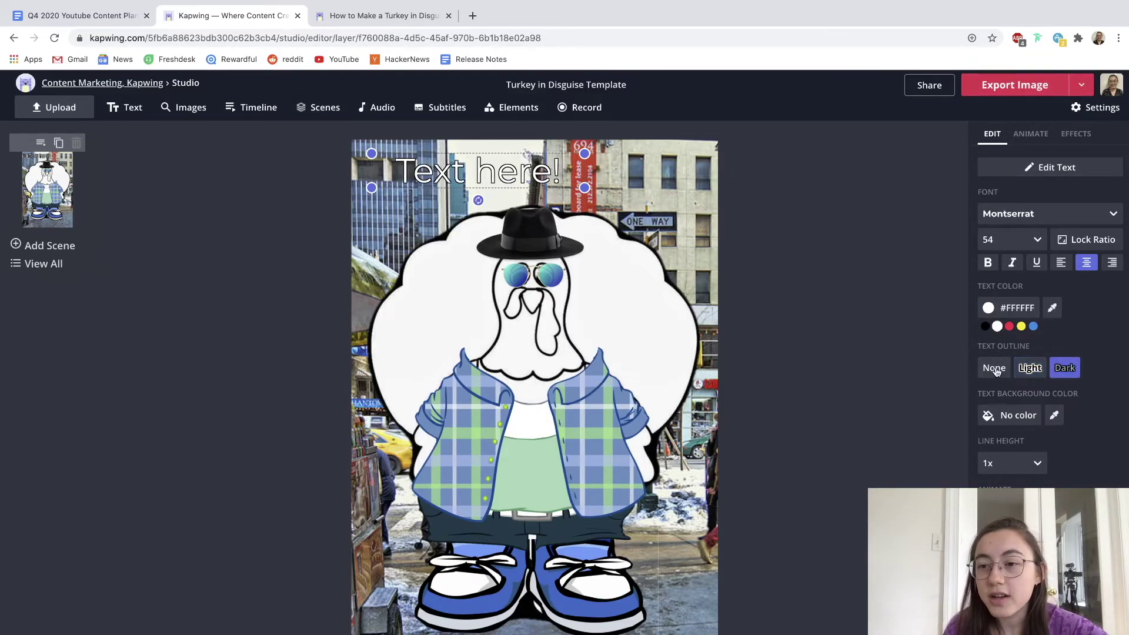
pyautogui.click(995, 371)
pyautogui.click(1011, 416)
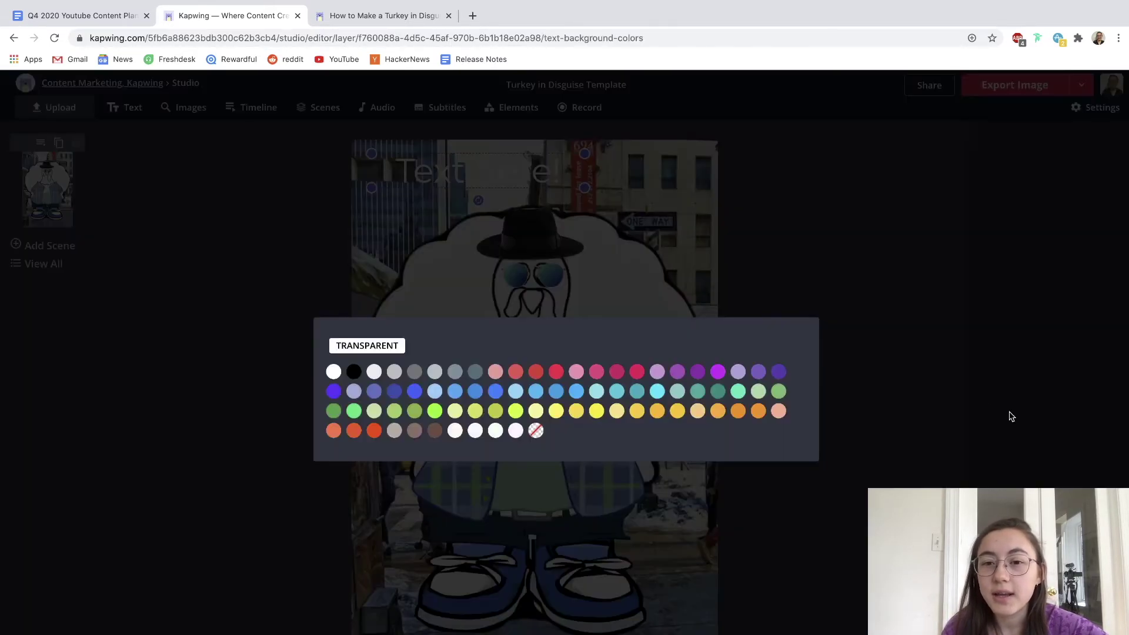
pyautogui.click(354, 372)
pyautogui.click(785, 566)
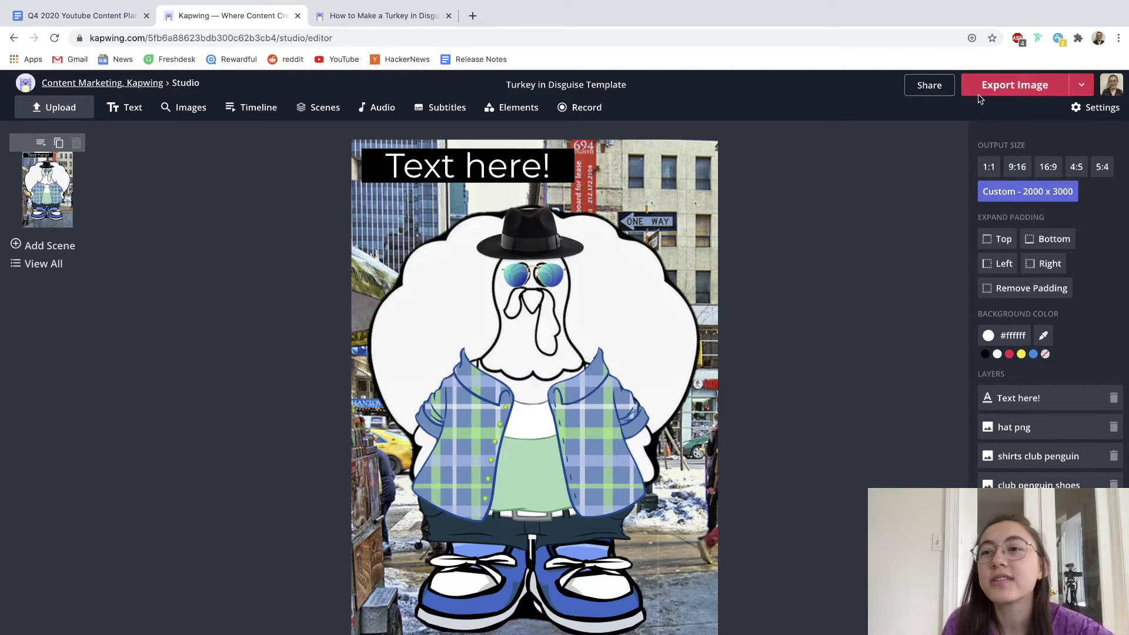
# - Export the finished turkey image to its share and download page
pyautogui.click(1007, 90)
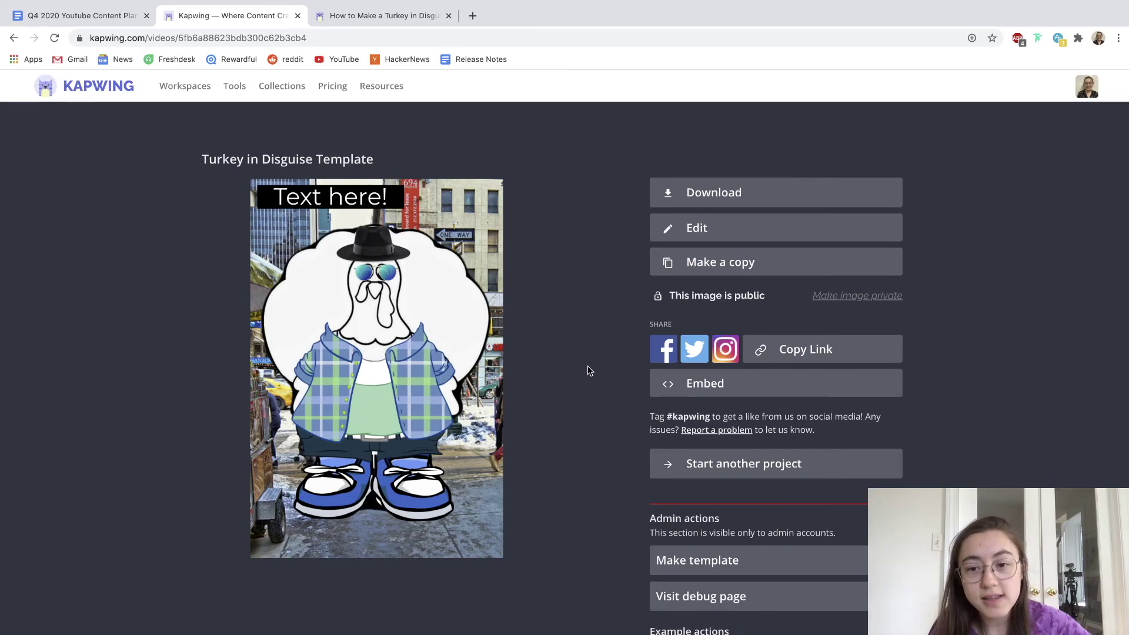
# - Copy the finished image's public share link from the Share Content dialog
pyautogui.click(758, 342)
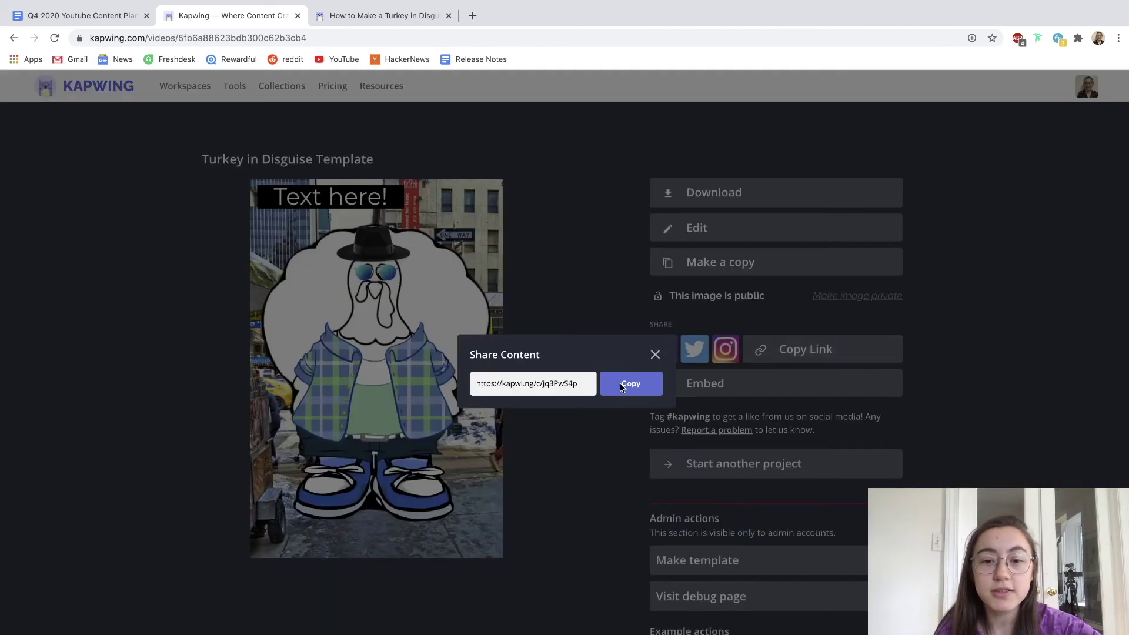
pyautogui.click(574, 293)
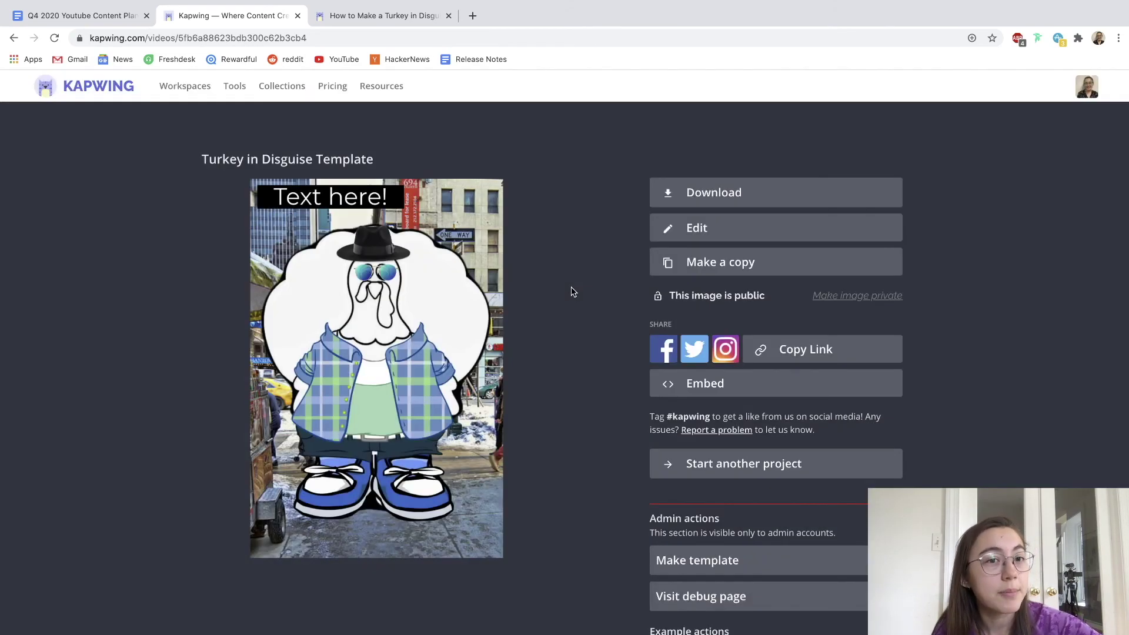